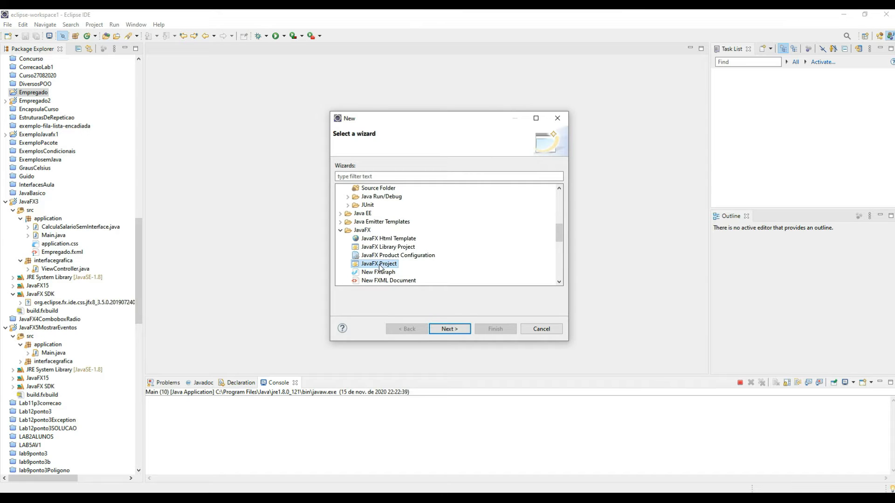
- Start a new JavaFX project named ExemploJavaFXEmpregado, keeping the default location and JavaSE-1.8, and continue to its Java build settings
left_click(457, 328)
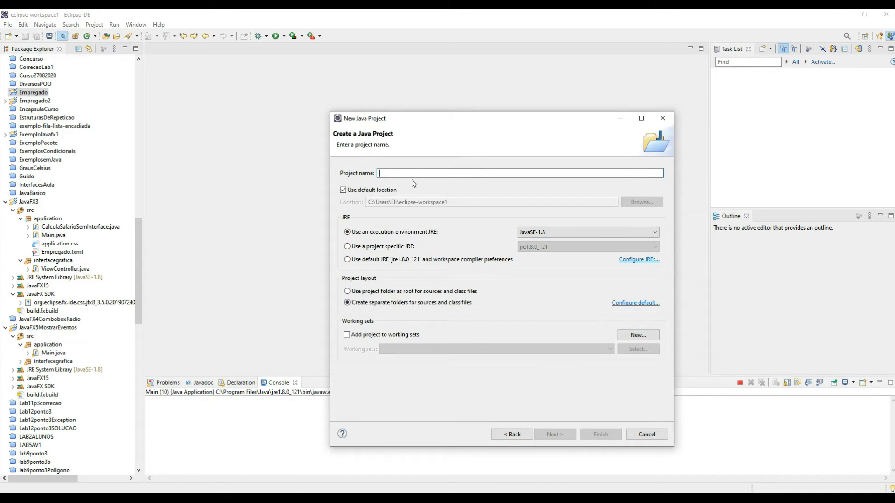
type("ExemploJ")
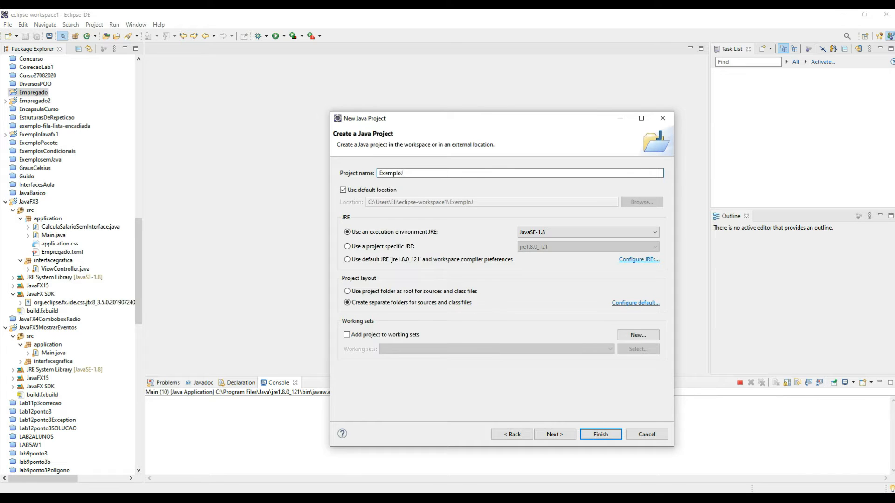
type("avaFXEmpregado")
left_click(563, 437)
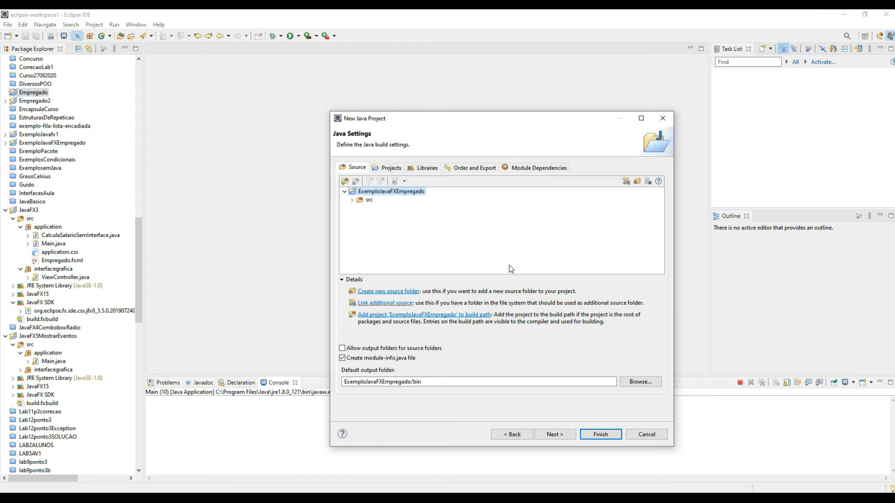
- Add the JavaFX15 user library to the new project's build path and finish creating the project
left_click(429, 172)
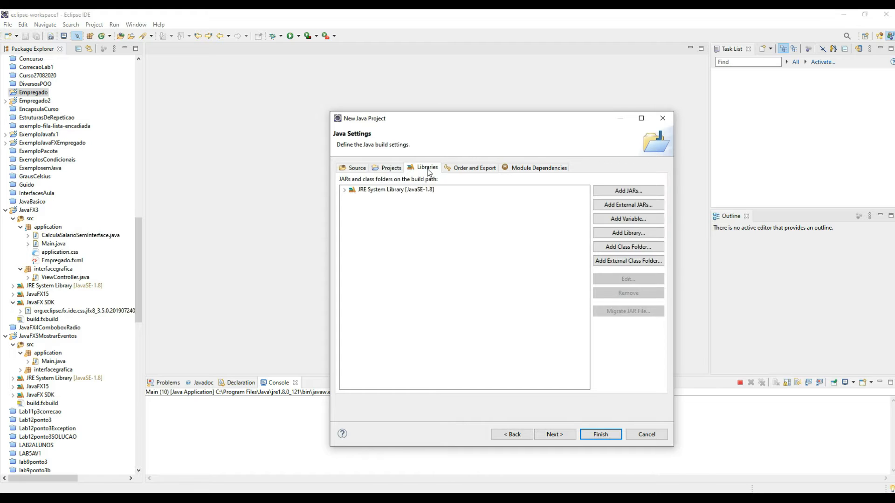
left_click(623, 236)
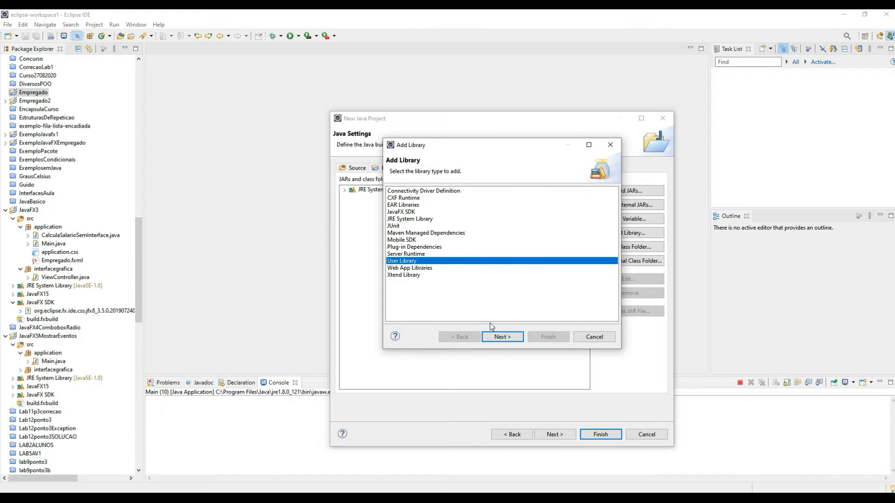
left_click(505, 337)
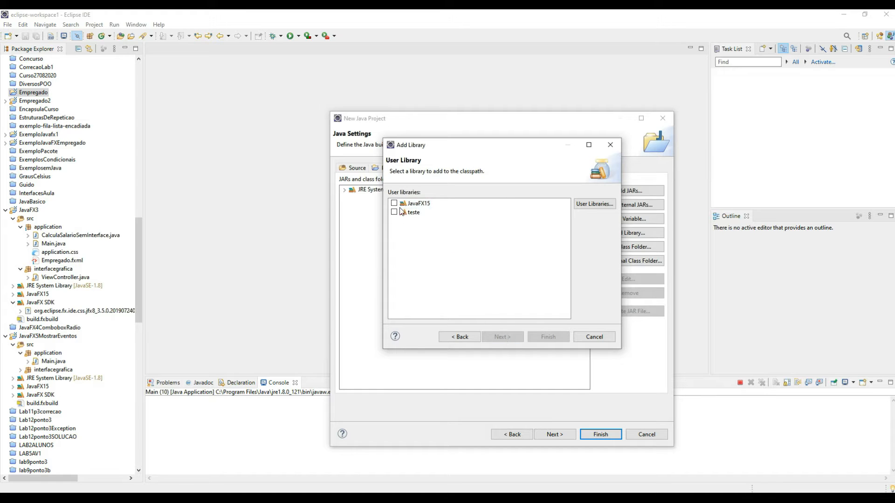
left_click(394, 204)
left_click(551, 338)
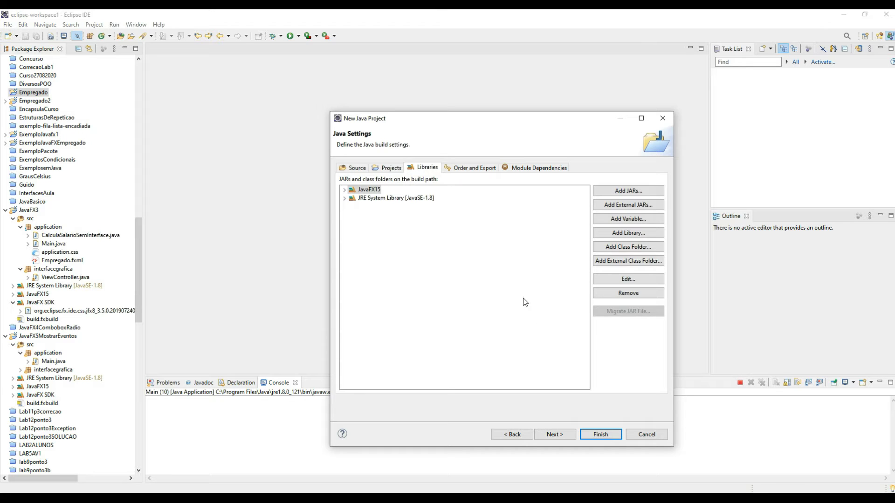
left_click(605, 433)
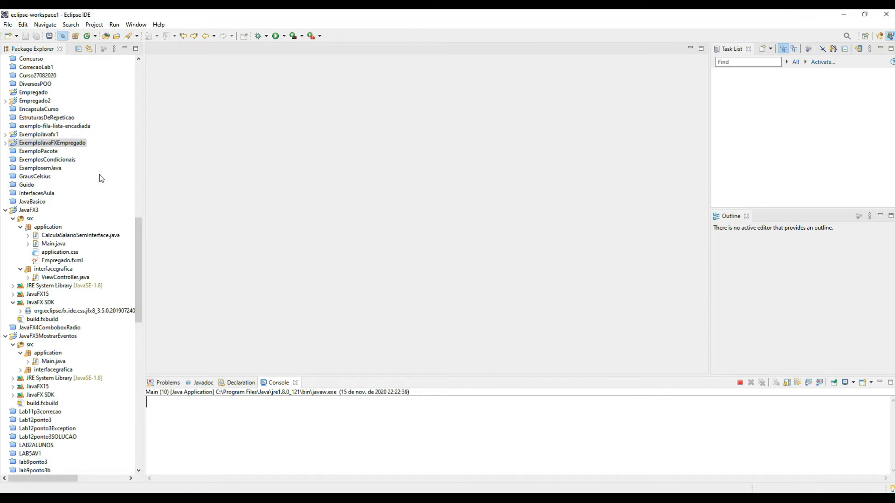
- Expand the ExemploJavaFXEmpregado project down to the files of its application package
left_click(35, 143)
double_click(35, 144)
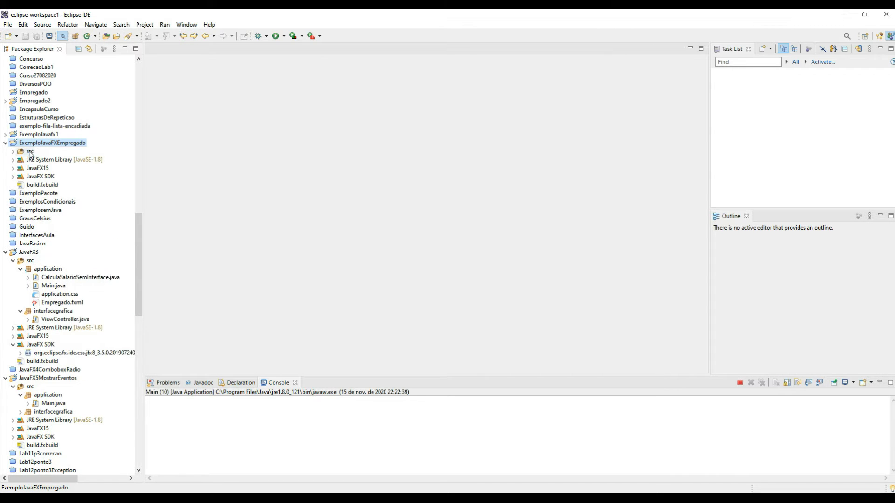
left_click(30, 153)
double_click(29, 154)
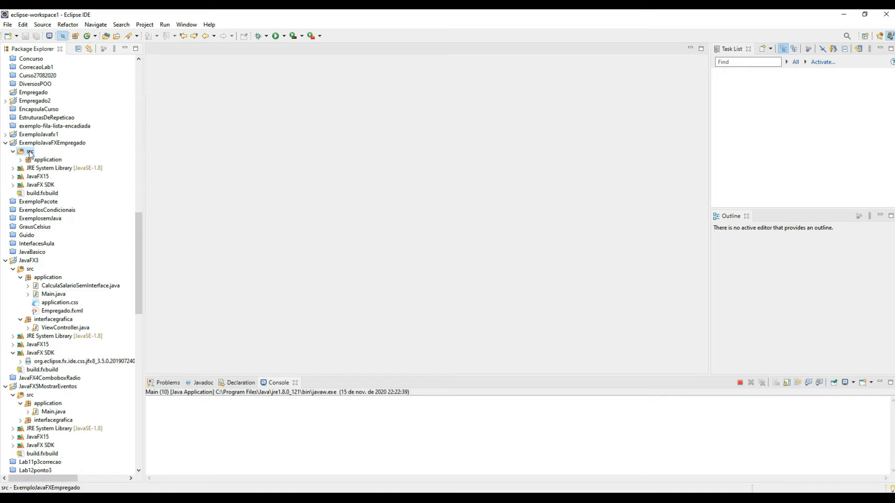
left_click(41, 163)
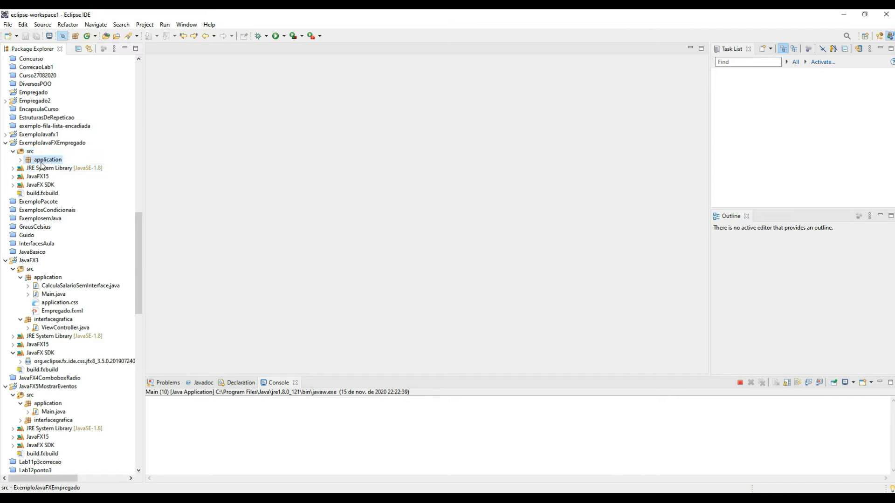
double_click(42, 163)
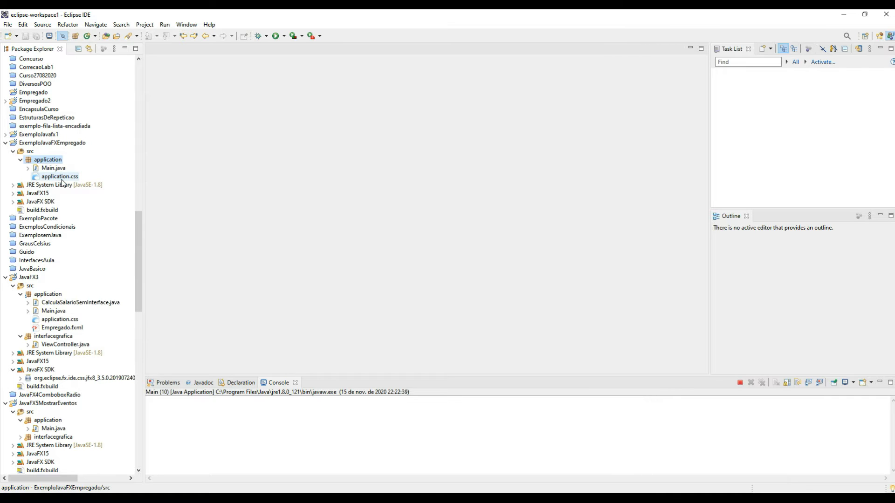
- Create a new FXML document named Empregado with an AnchorPane root element in the ExemploJavaFXEmpregado project's src folder
left_click(69, 144)
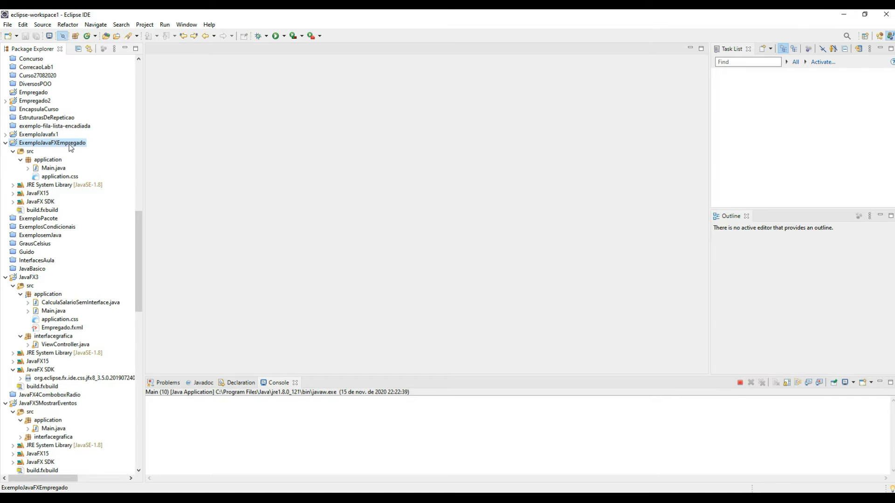
right_click(69, 144)
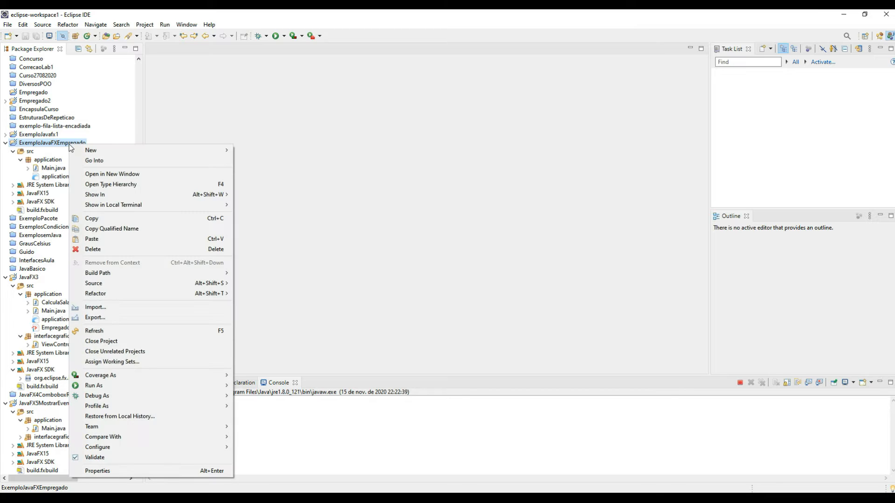
mouse_move(86, 154)
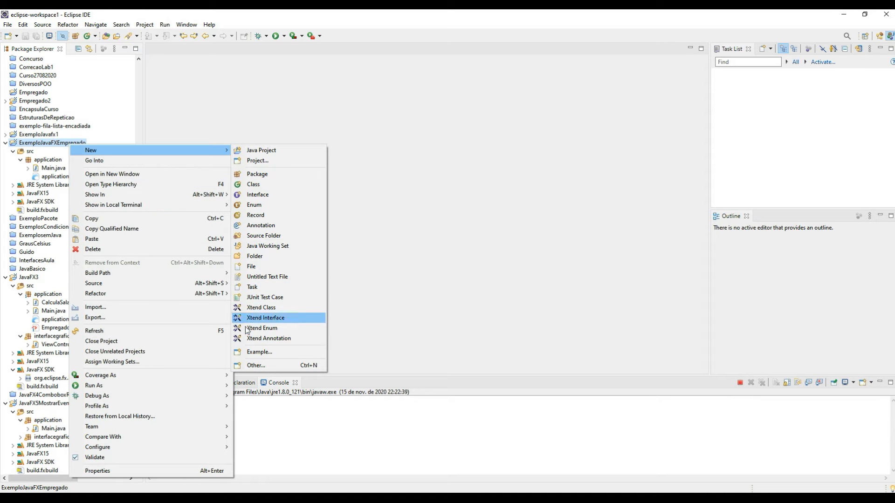
left_click(254, 366)
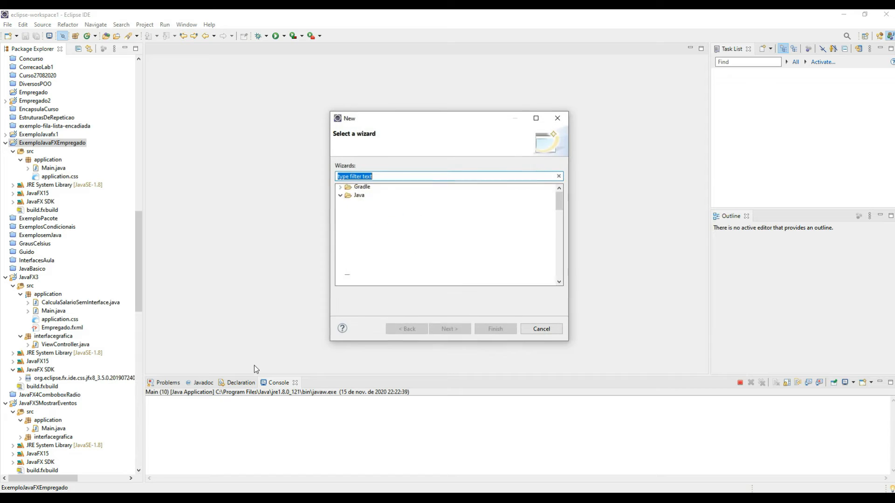
left_click(360, 250)
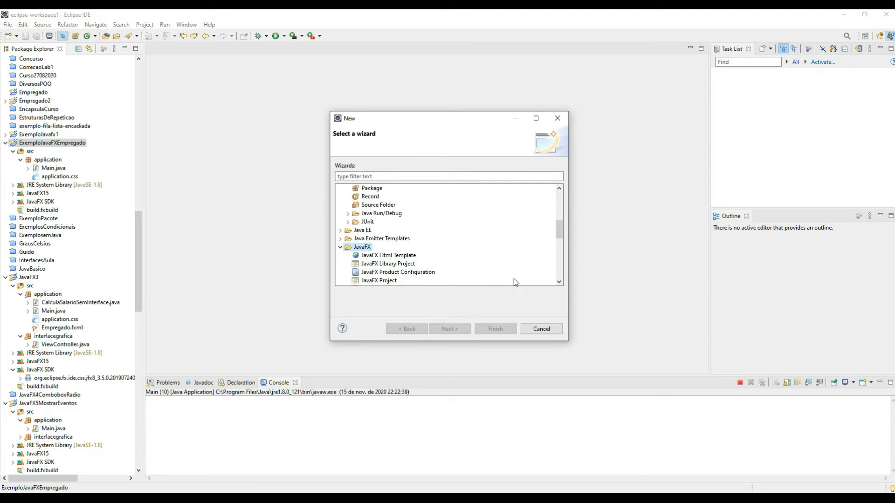
left_click(558, 283)
left_click(558, 282)
left_click(558, 282)
left_click(400, 275)
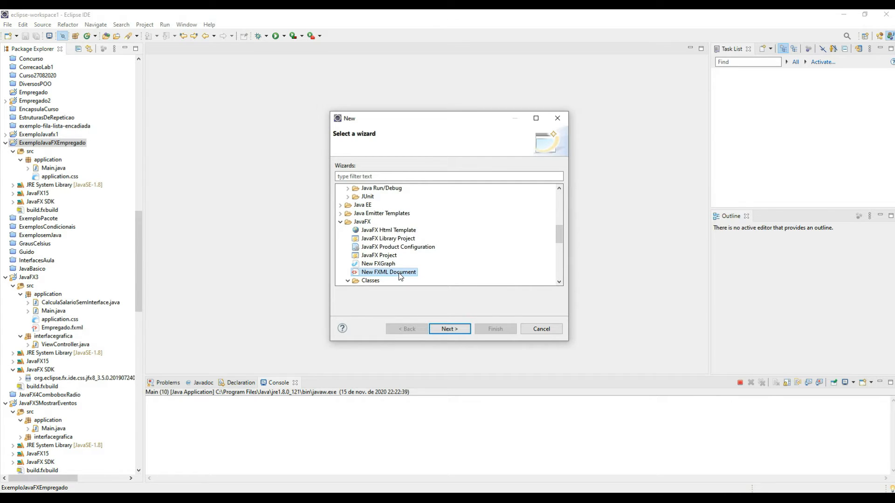
left_click(451, 330)
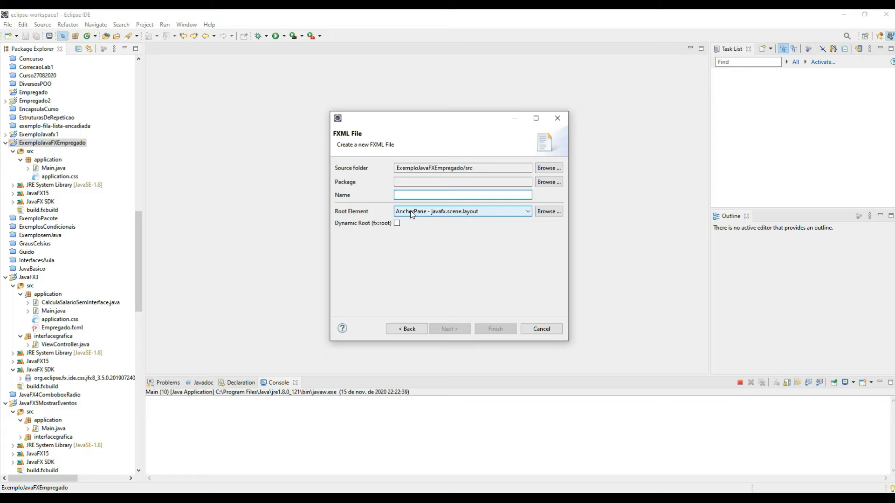
type("Empr")
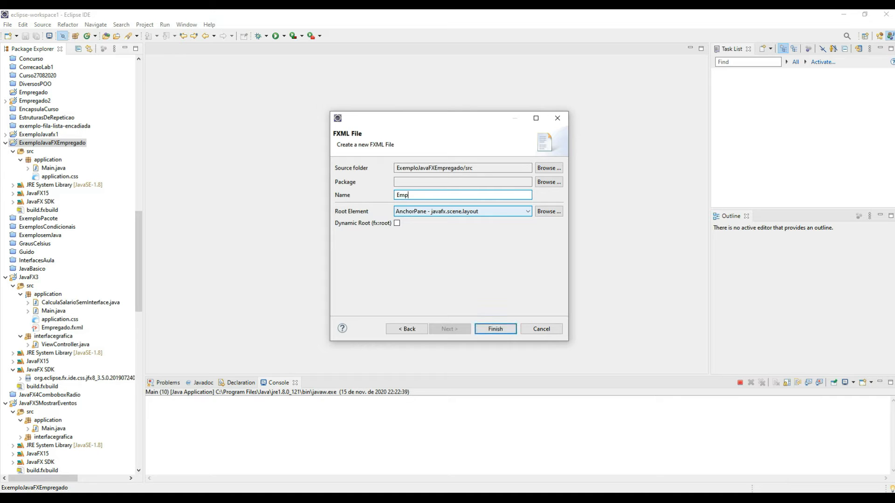
type("egado")
left_click(493, 329)
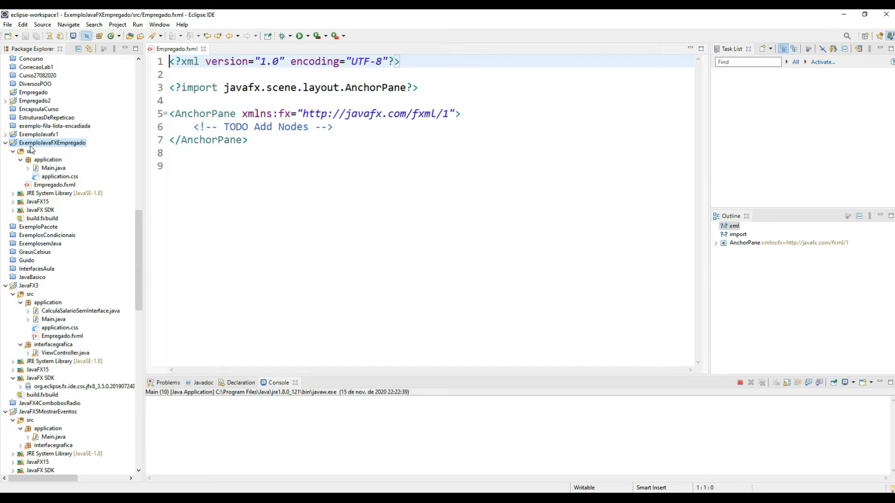
- Open the new project's Empregado.fxml with SceneBuilder
left_click(47, 188)
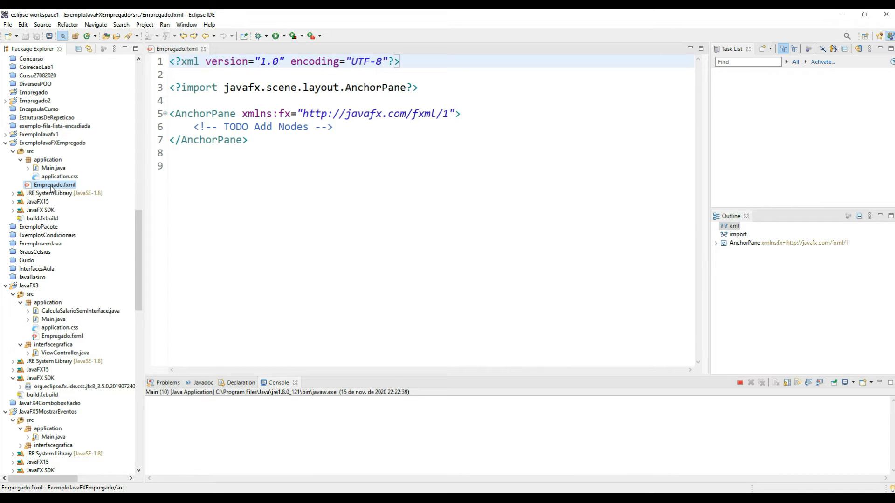
right_click(52, 189)
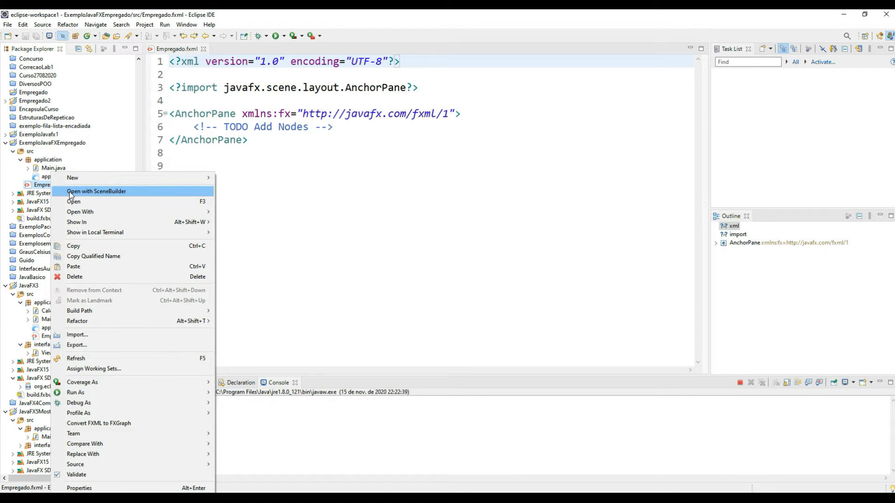
left_click(72, 191)
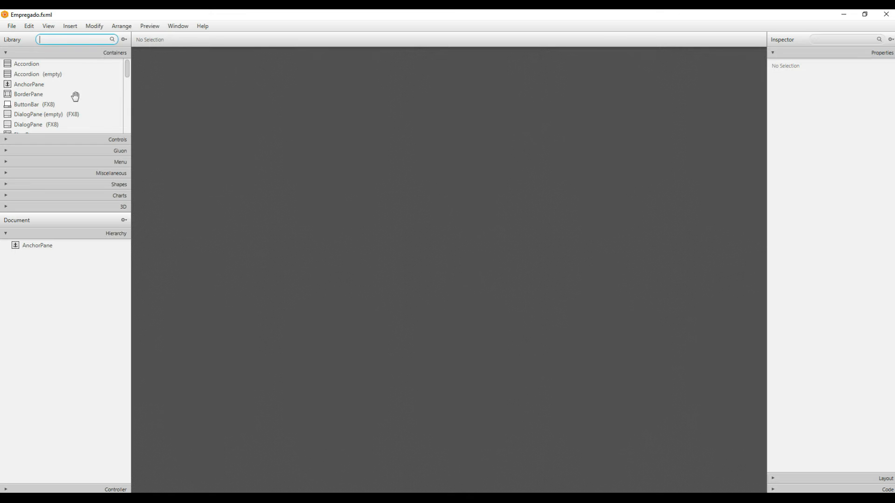
- Look through the Containers and Controls categories of the component library and collapse the inspector's properties
left_click(70, 144)
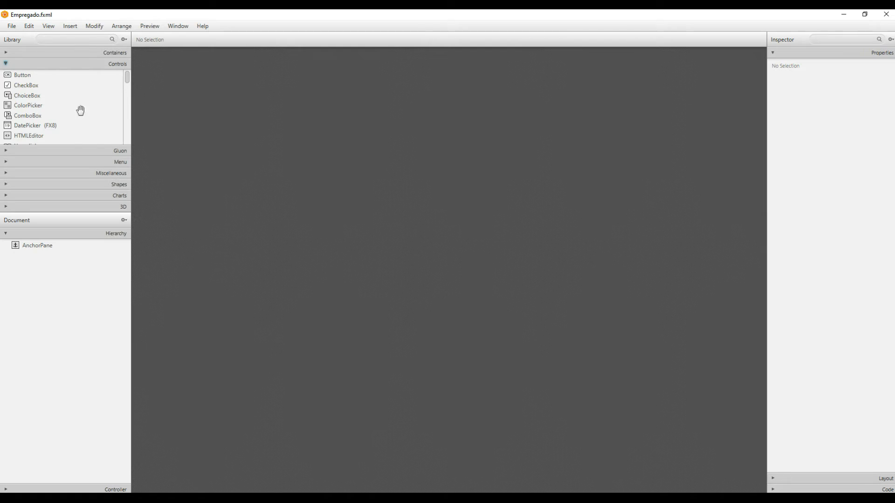
left_click(64, 53)
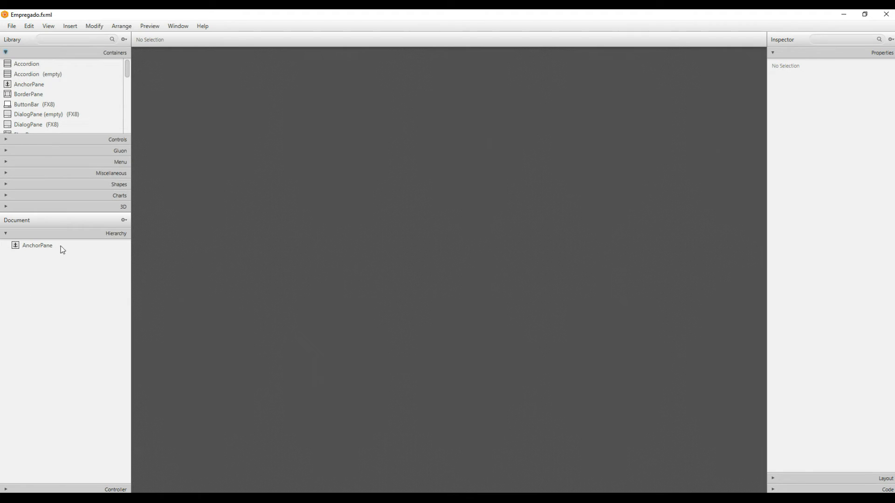
left_click(78, 142)
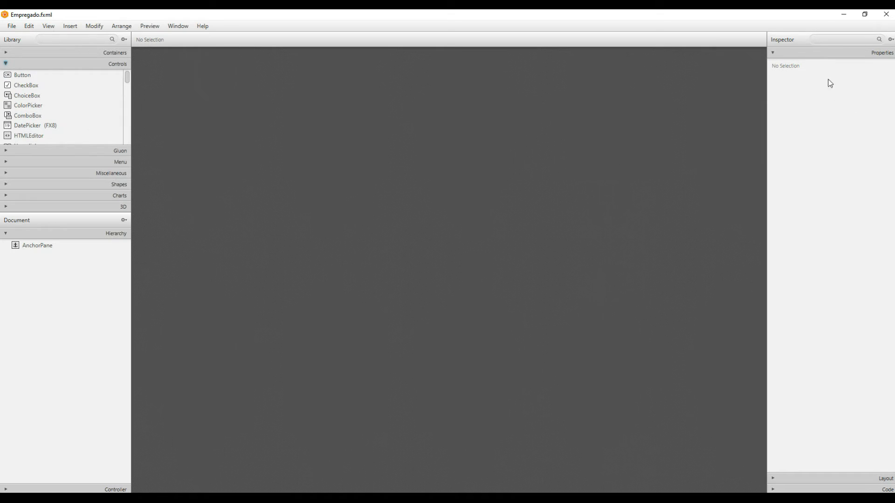
left_click(777, 55)
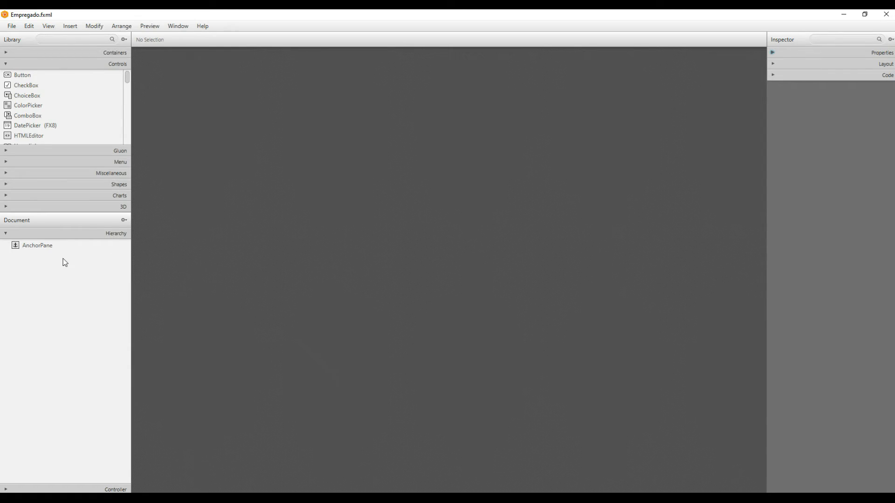
- Set the root AnchorPane's preferred width to 400 and its preferred height to 400
left_click(34, 250)
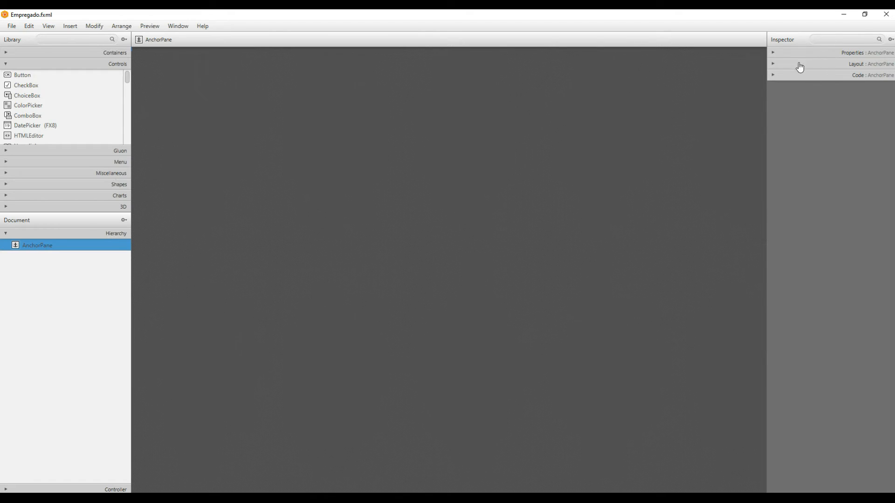
left_click(770, 65)
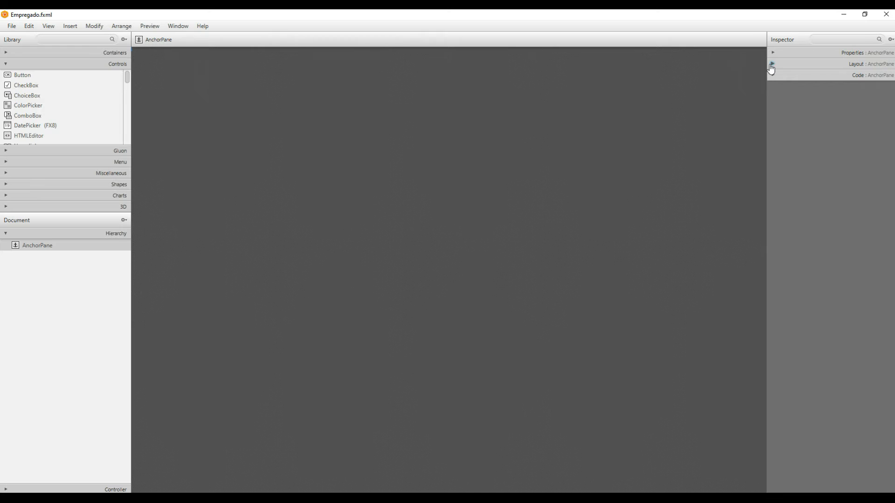
left_click(771, 67)
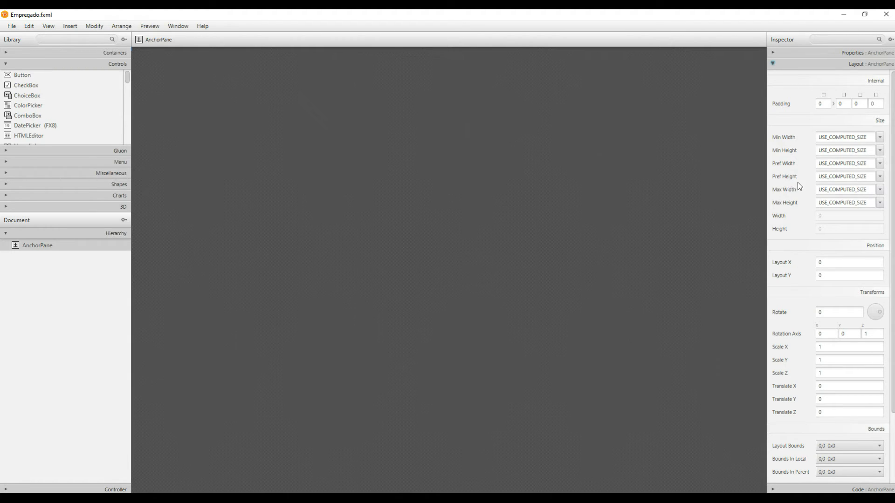
left_click(831, 164)
double_click(826, 164)
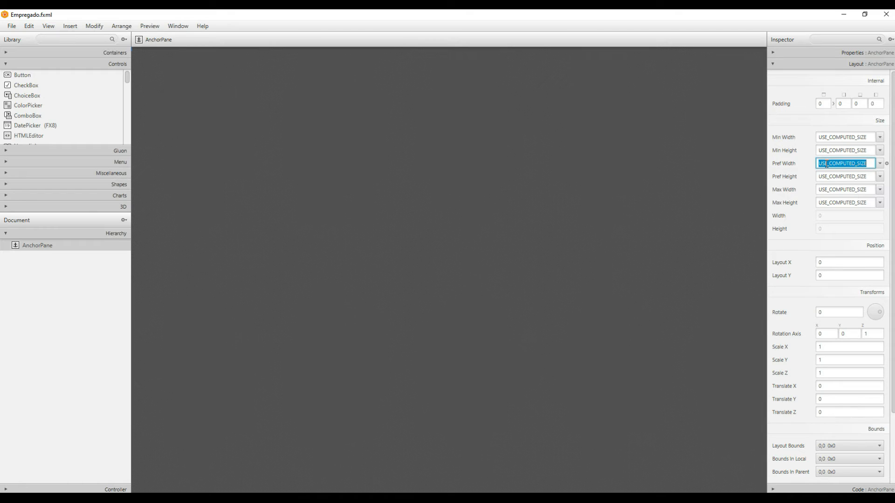
type("400")
key("Return")
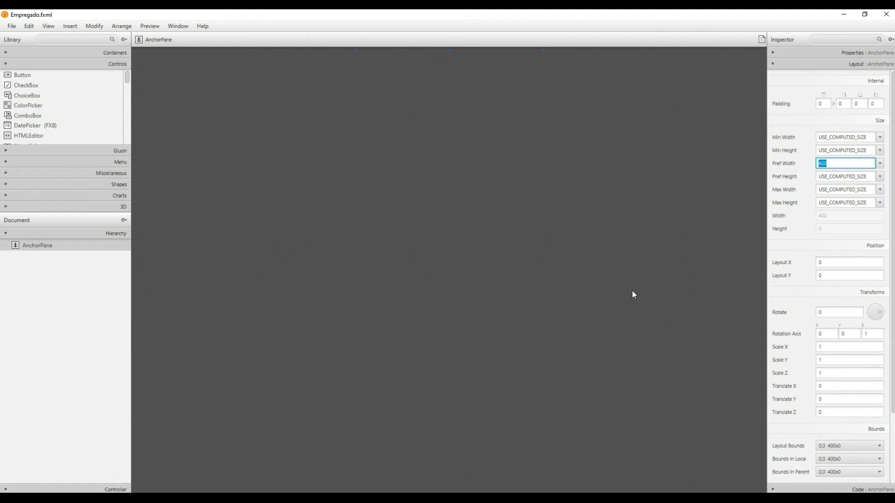
left_click(824, 176)
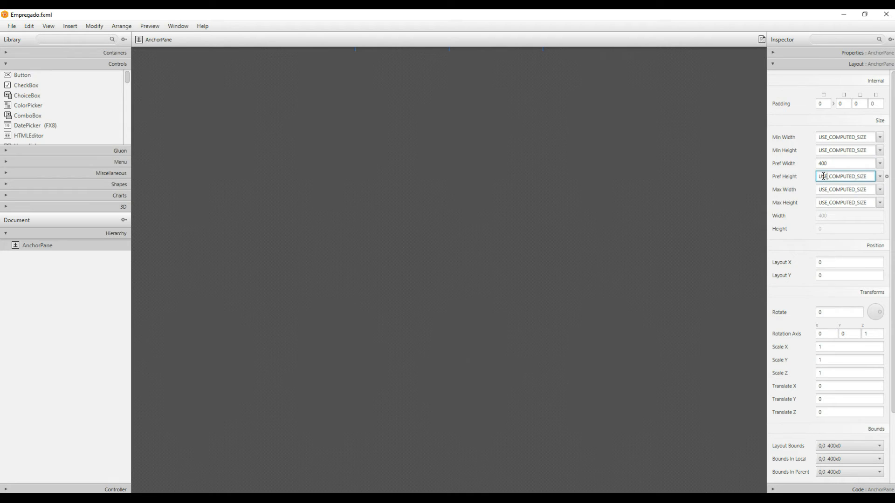
double_click(824, 176)
type("400")
key("Return")
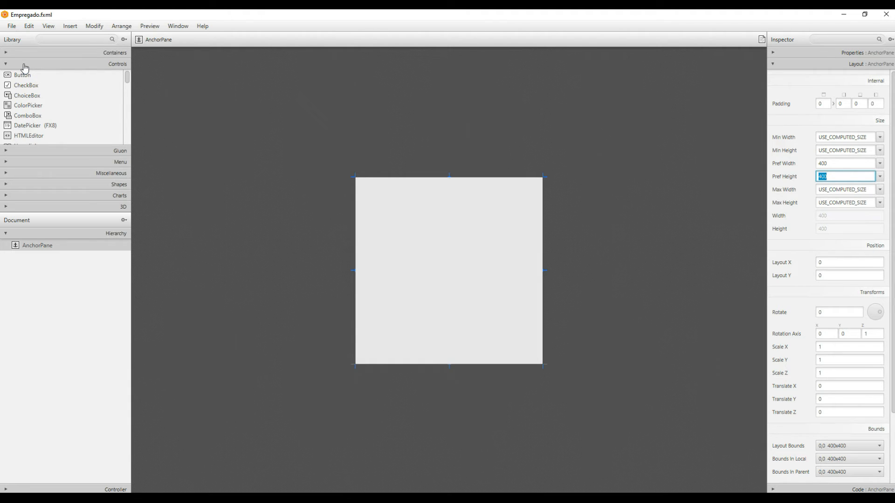
- Add a Label control from the component library to the root AnchorPane
scroll(69, 130, "down", 3)
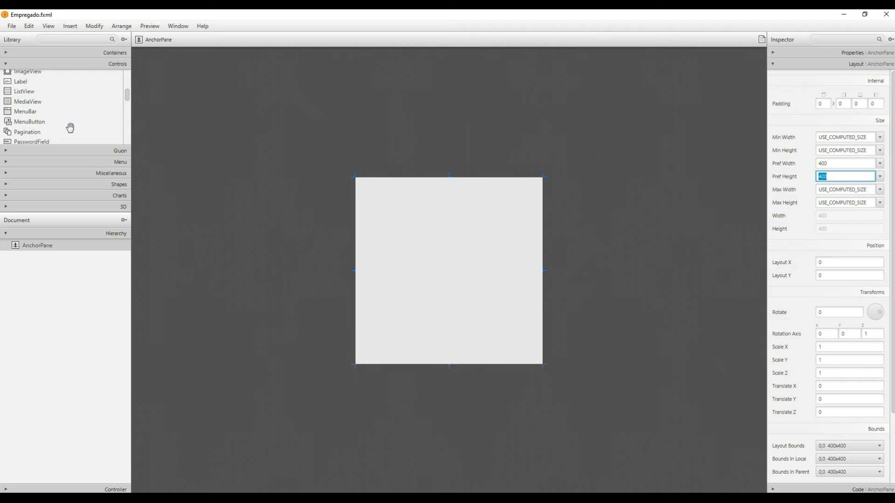
left_click(21, 85)
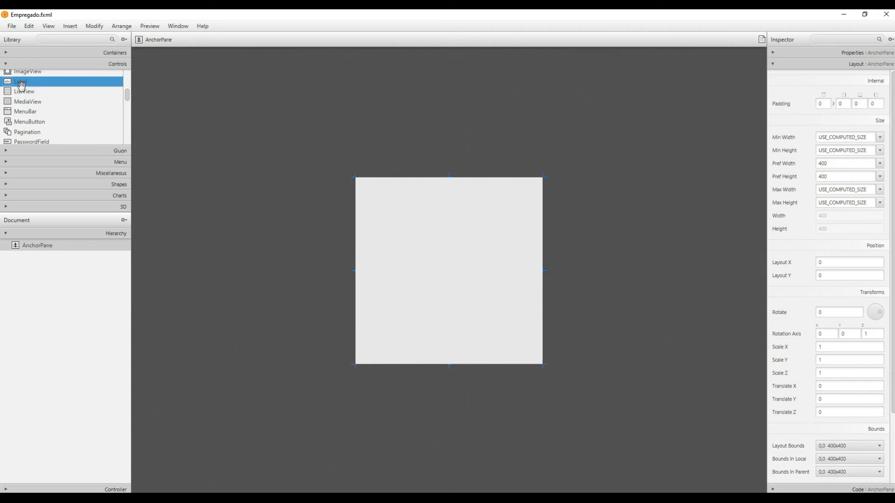
left_click_drag(21, 85, 16, 252)
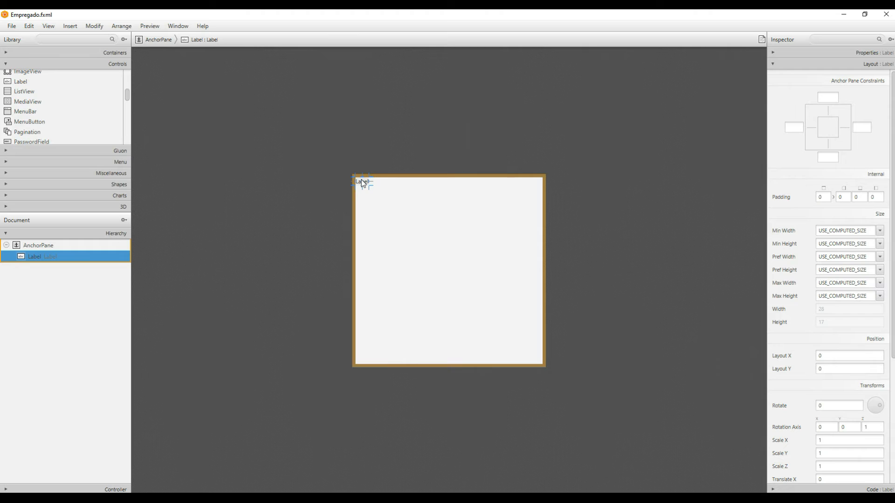
- Set the new label's text property to Empregado
left_click(774, 55)
left_click(775, 55)
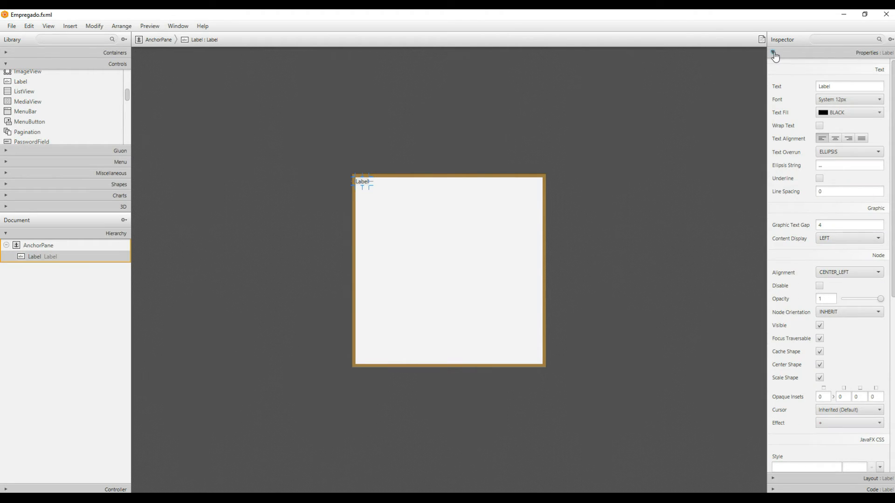
left_click(837, 86)
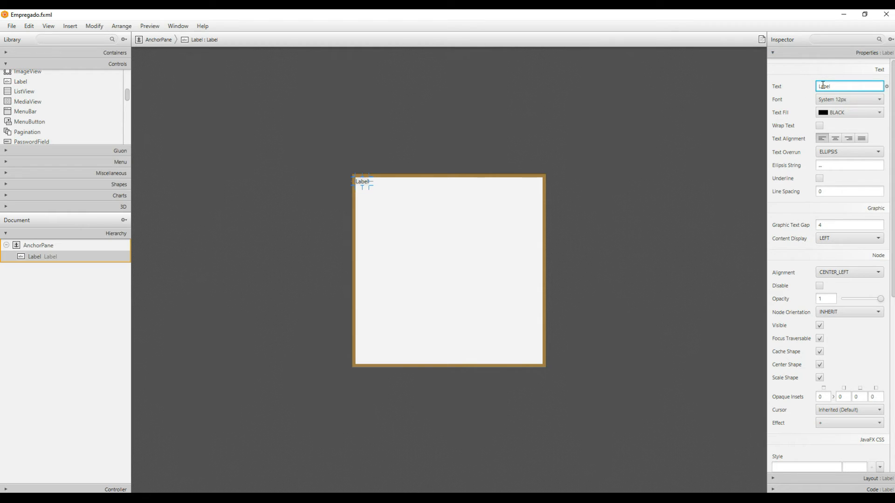
double_click(823, 86)
key("BackSpace")
type("Empregado")
key("Return")
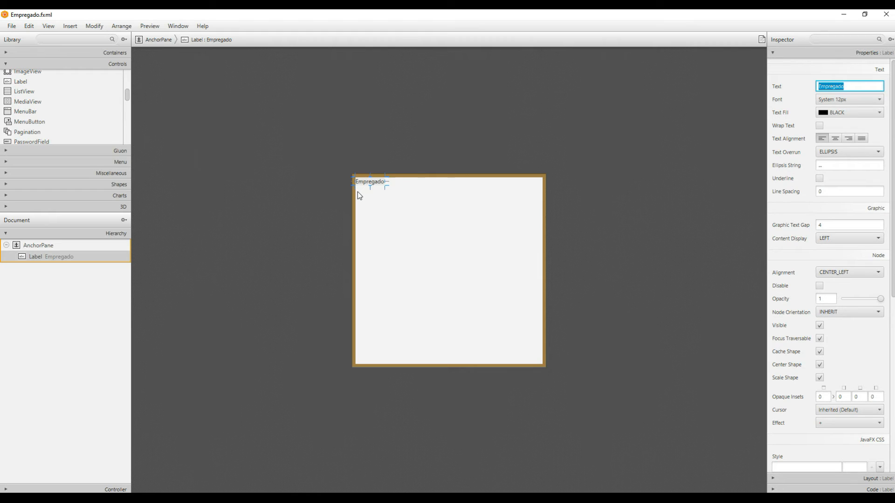
- Position the Empregado label at Layout X 170 and Layout Y 40
left_click(776, 55)
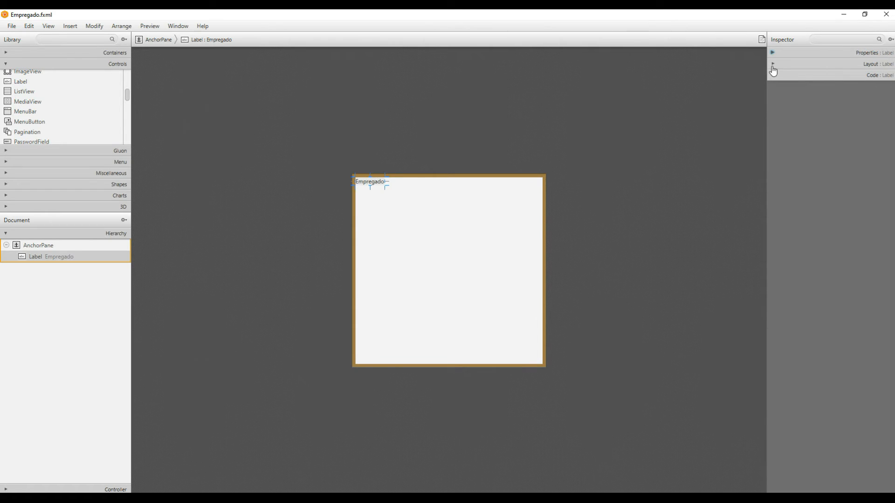
left_click(773, 65)
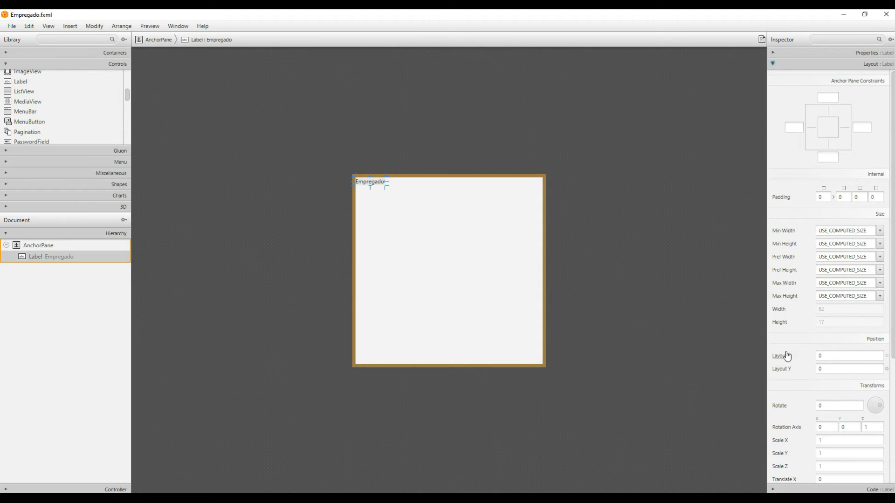
left_click(832, 358)
type("170")
key("Return")
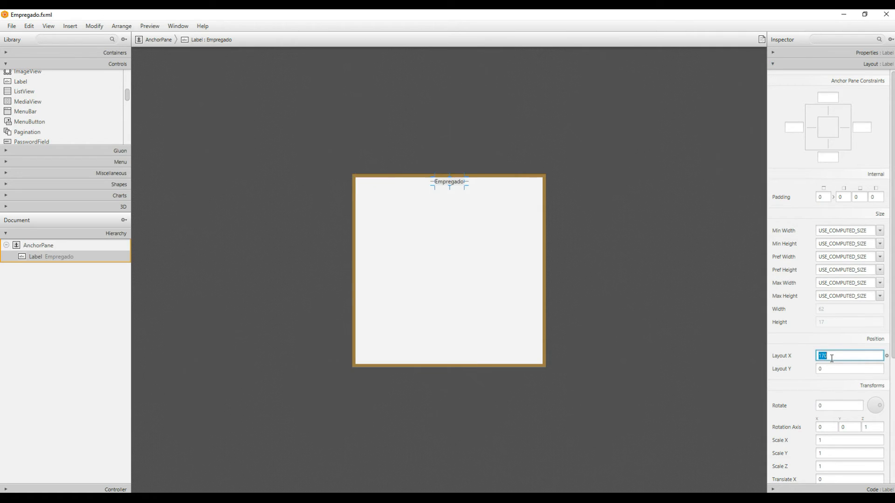
left_click(825, 367)
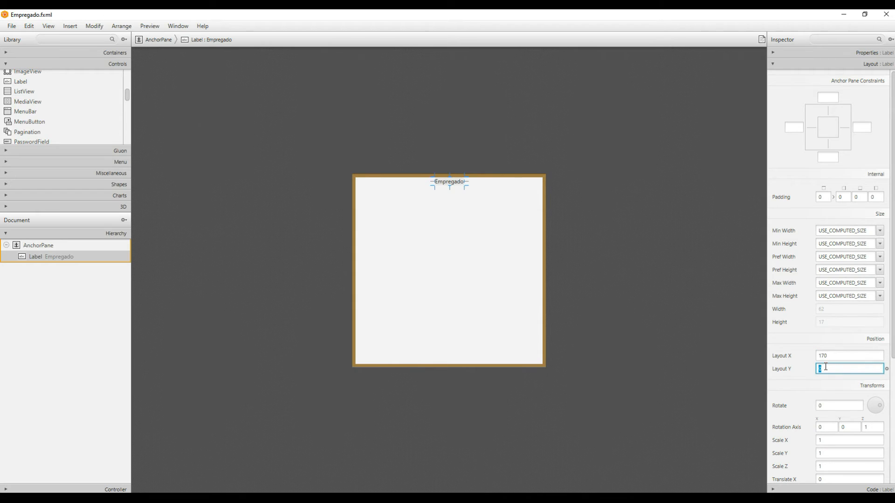
type("40")
key("Return")
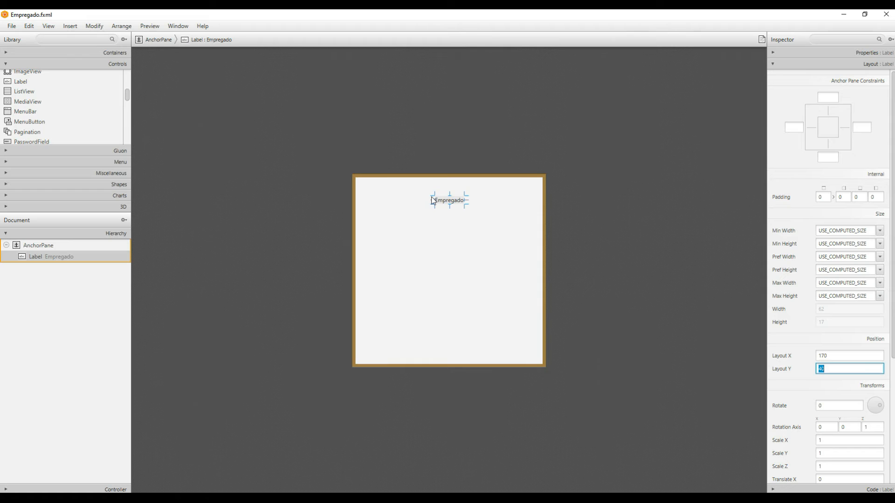
- Move the Empregado label freehand towards the pane's lower-right corner, at about X 318 and Y 346
left_click(453, 207)
left_click_drag(451, 212, 439, 242)
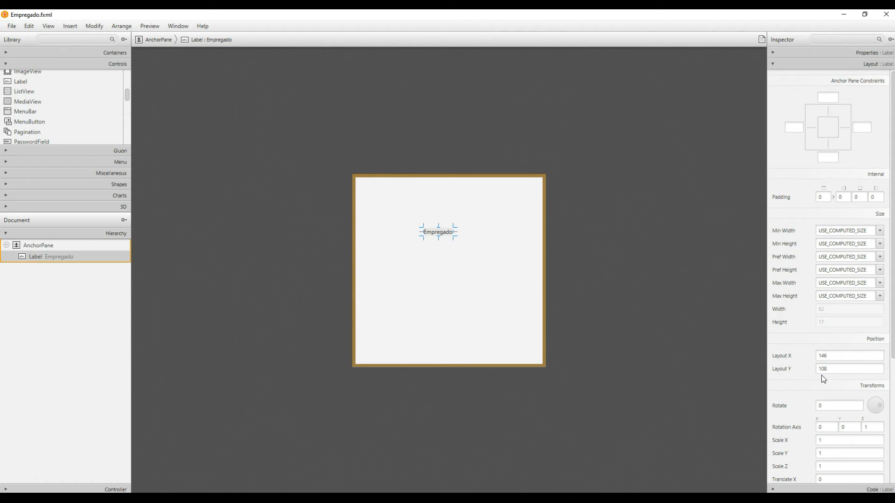
left_click_drag(440, 236, 518, 345)
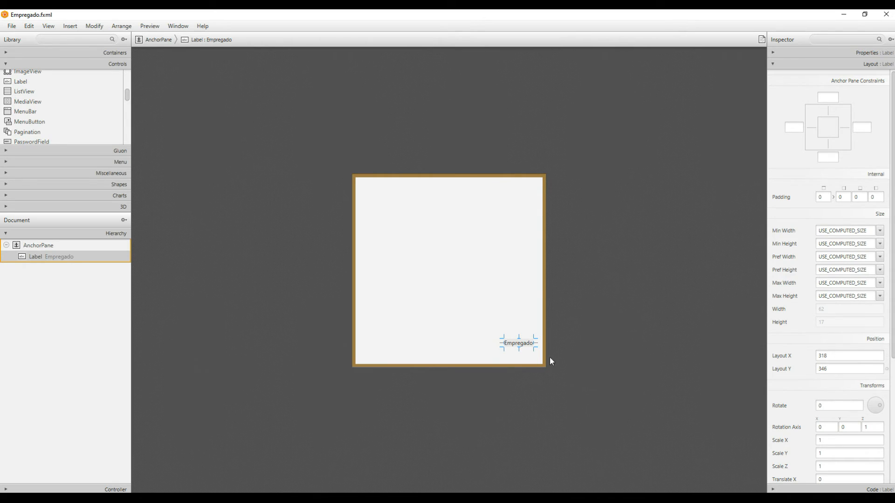
- Return the Empregado label to Layout X 170 and Layout Y 40
left_click(833, 354)
type("170")
key("Return")
left_click(831, 369)
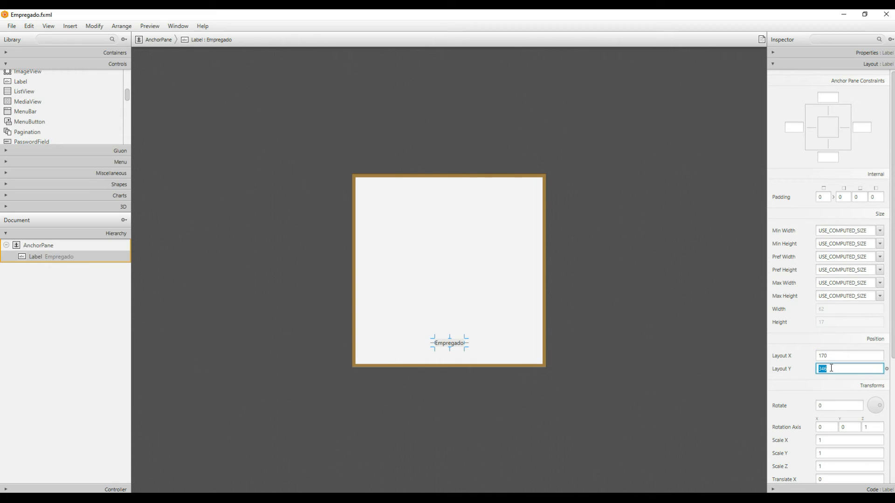
type("40")
key("Return")
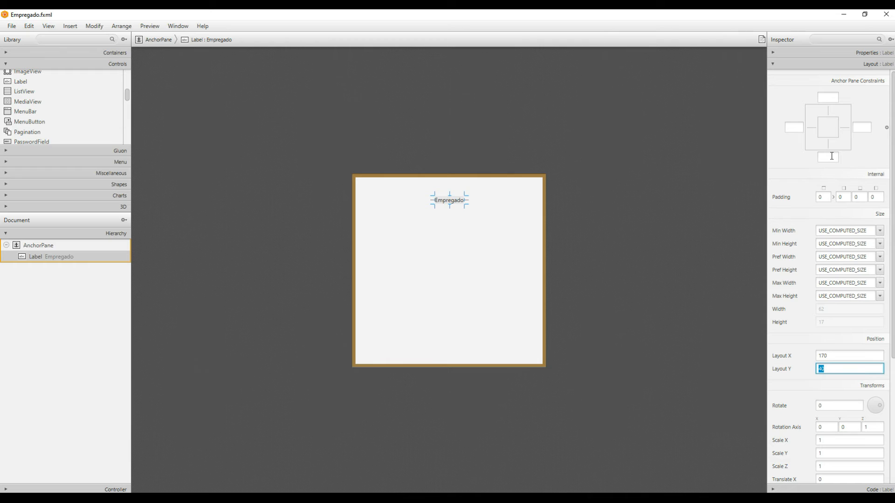
left_click(779, 65)
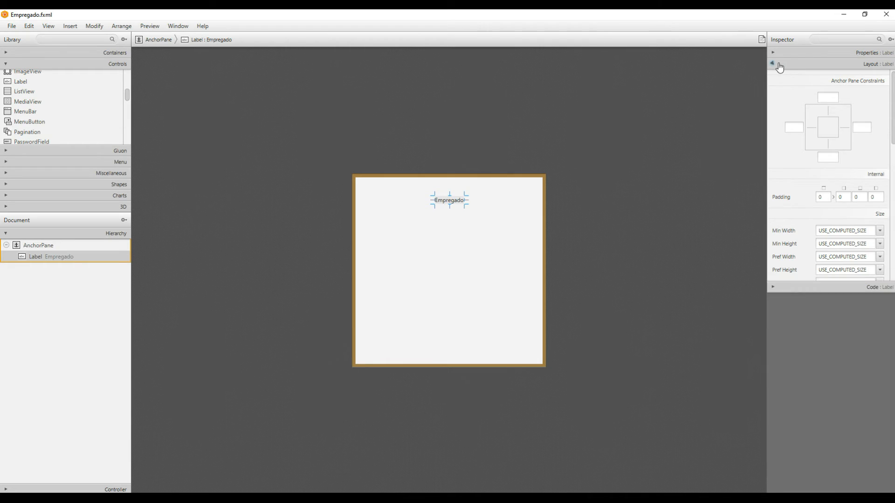
left_click(784, 54)
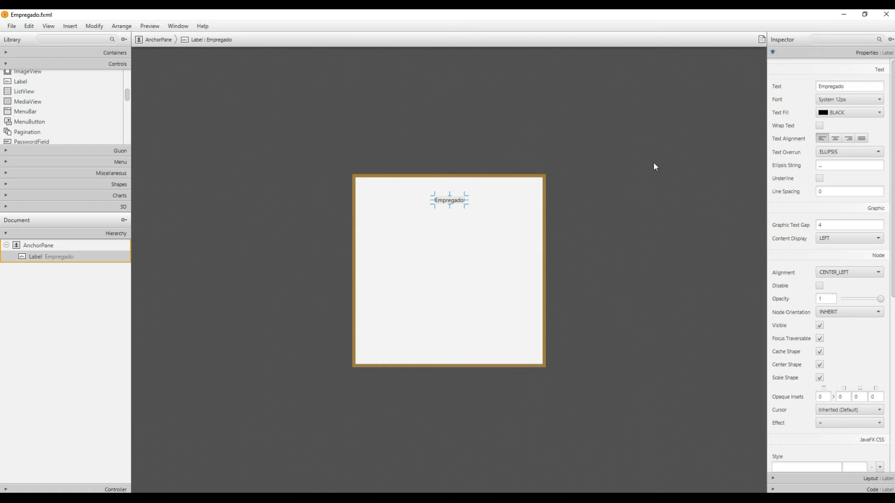
left_click(780, 54)
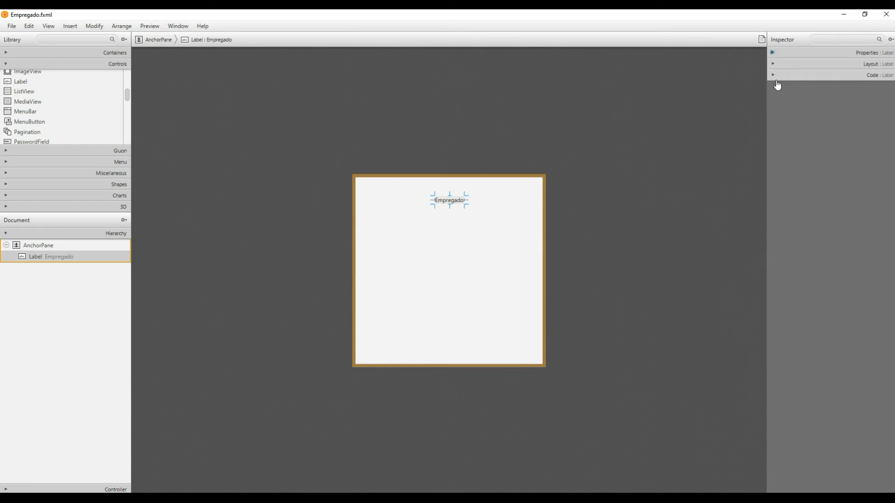
left_click(778, 64)
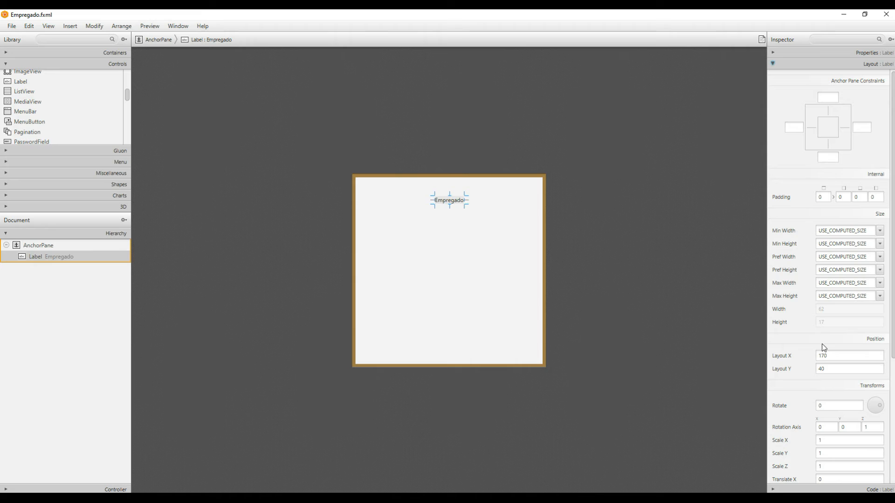
left_click(779, 68)
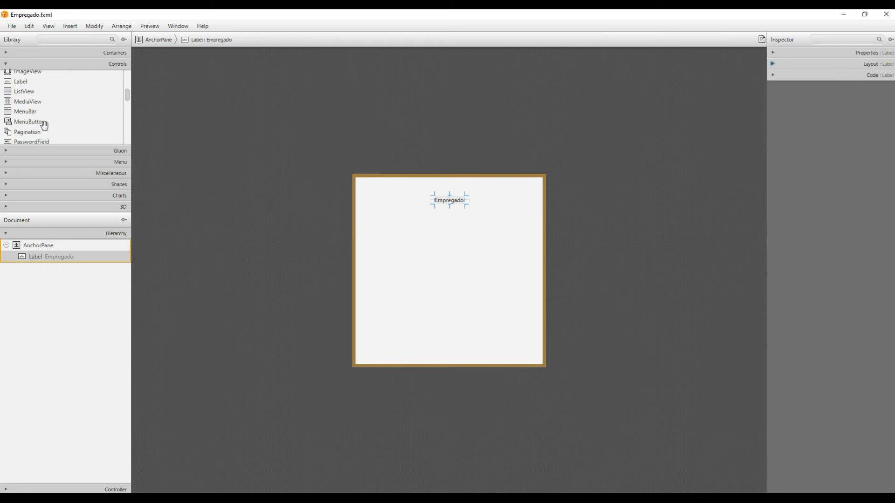
- Place a second Label on the pane, below and to the left of the Empregado label
left_click(21, 84)
left_click_drag(20, 85, 408, 240)
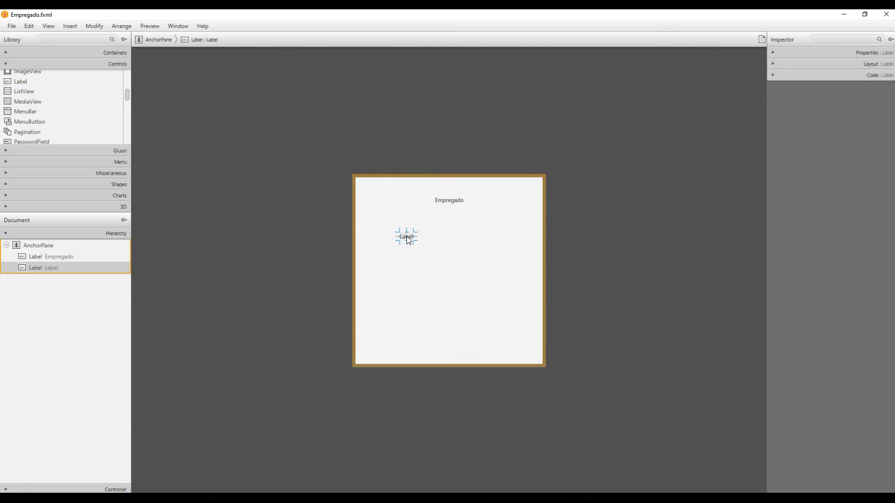
left_click_drag(408, 242, 404, 239)
left_click_drag(403, 238, 396, 234)
- Set the second label's text to Nome and move it up closer to the Empregado heading
left_click(776, 53)
double_click(836, 86)
type("Nome")
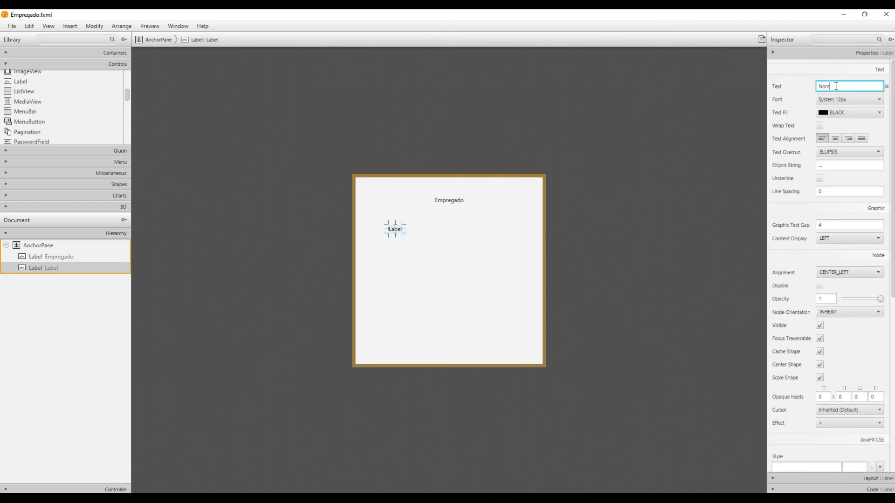
key("Return")
mouse_move(398, 230)
left_mouse_down()
mouse_move(396, 218)
mouse_move(404, 220)
left_mouse_up()
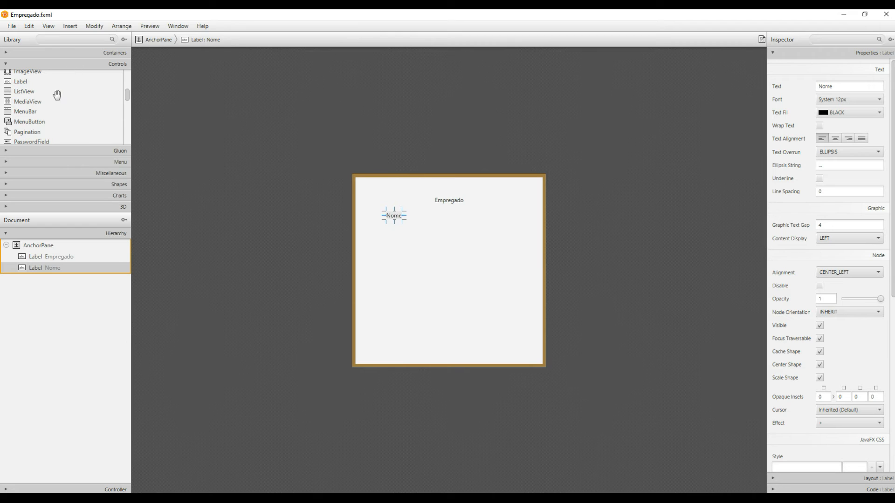
- Add a TextField directly to the right of the Nome label, centred under the Empregado heading
scroll(56, 95, "up", 3)
scroll(57, 96, "down", 6)
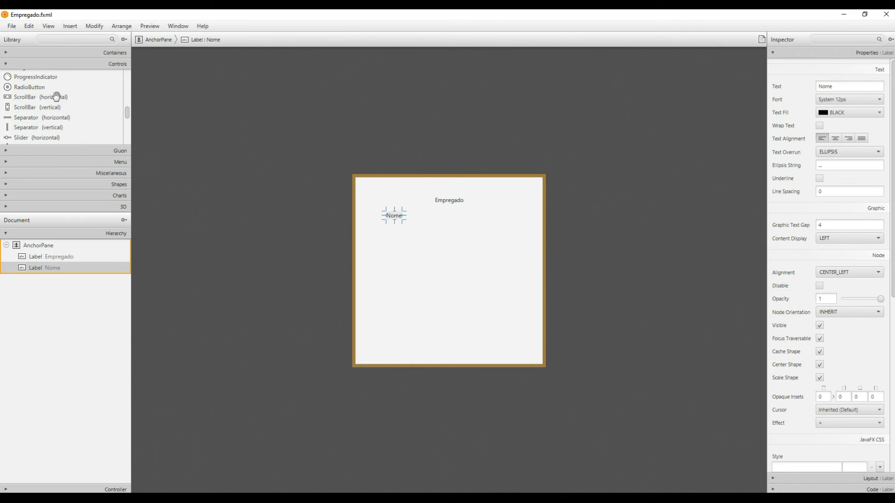
scroll(56, 96, "down", 4)
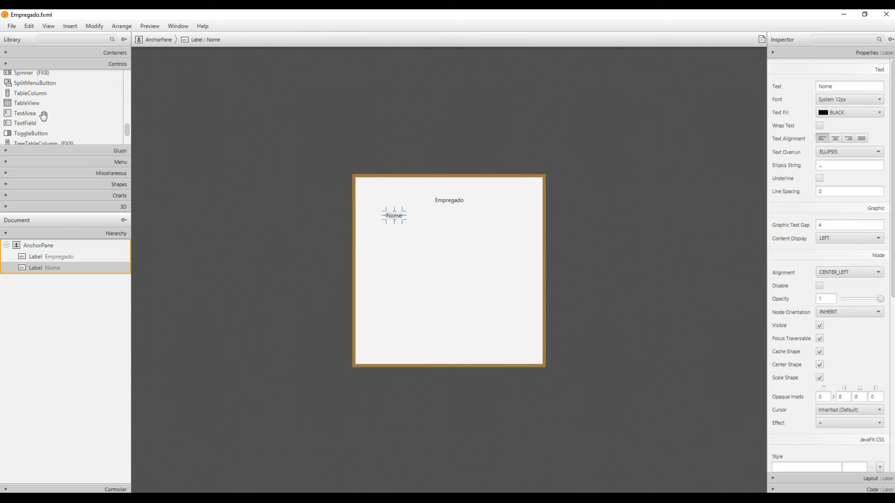
left_click_drag(28, 124, 448, 220)
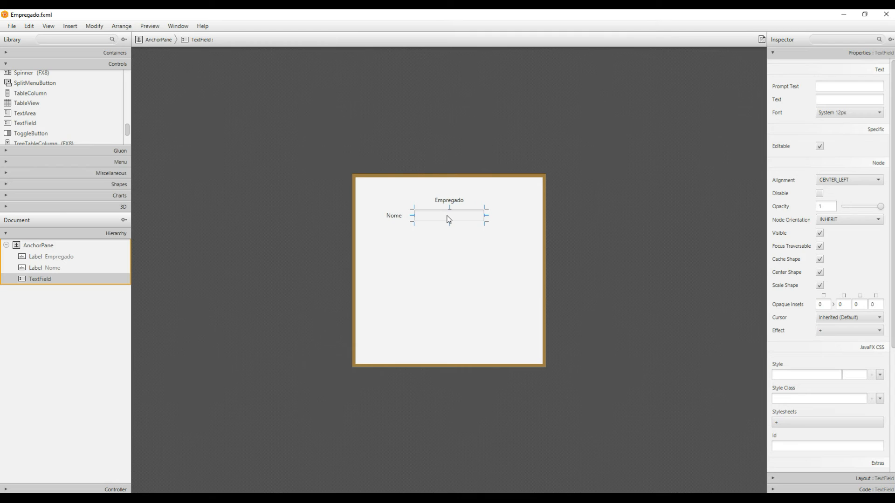
- Set the text field's prompt text to Nome completo and collapse its properties
left_click(826, 98)
left_click(829, 83)
type("Nome completo")
key("Return")
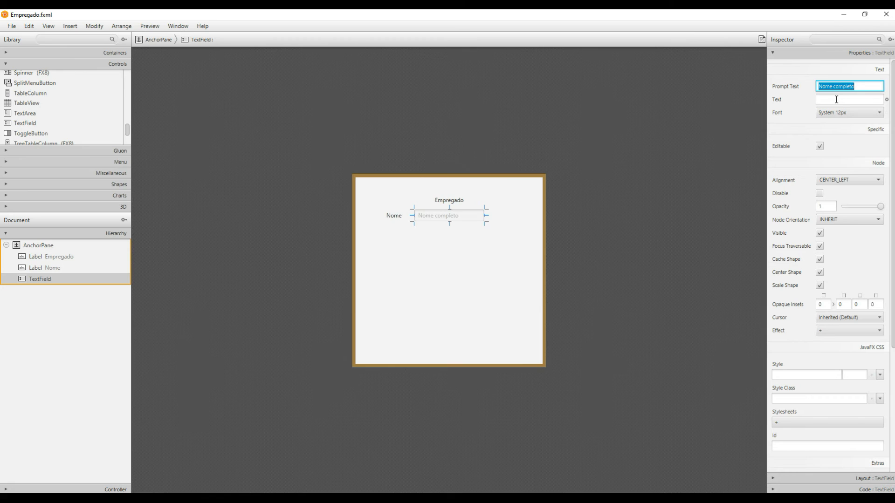
left_click(773, 57)
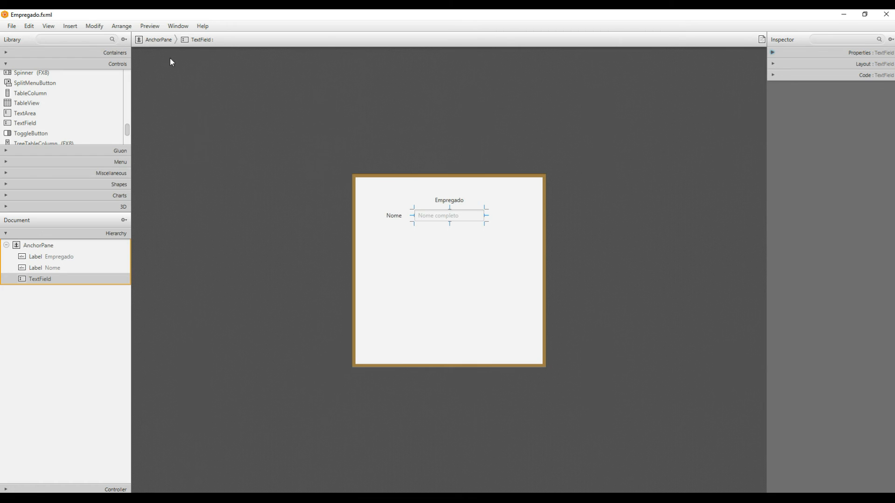
- Add a third Label to the pane below the Nome label
scroll(44, 116, "up", 1)
scroll(47, 115, "down", 1)
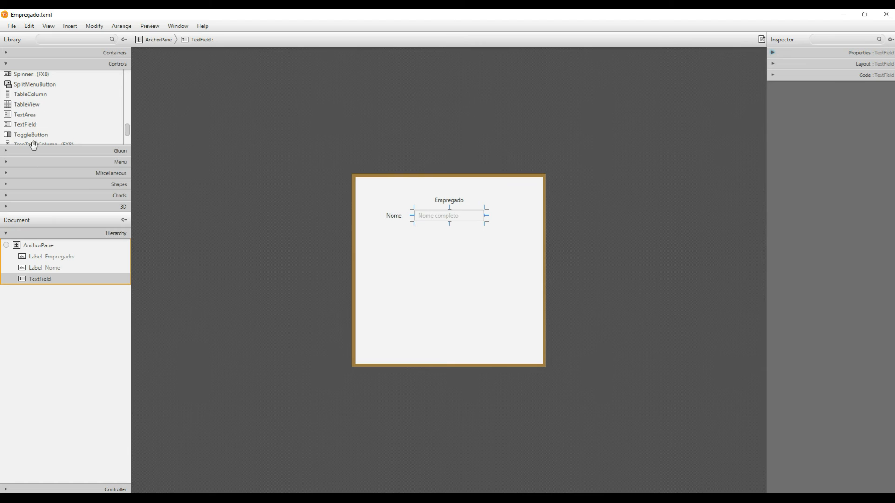
scroll(84, 122, "up", 1)
scroll(61, 113, "down", 1)
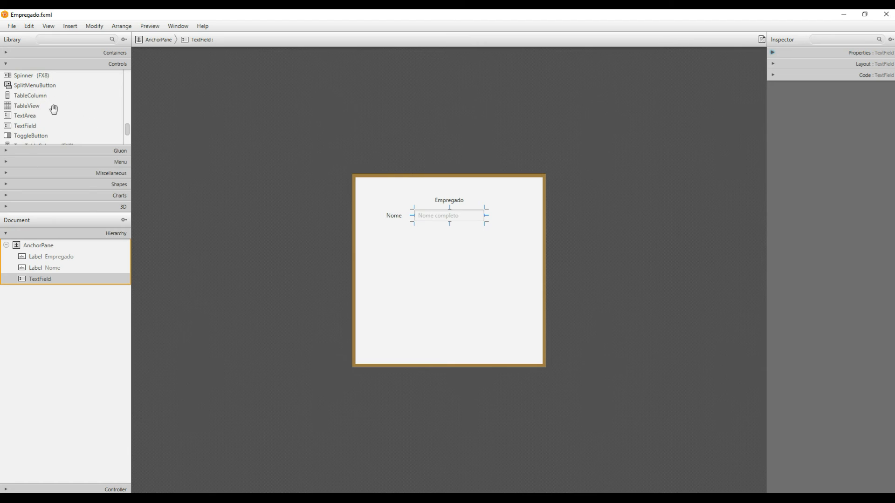
scroll(44, 111, "down", 1)
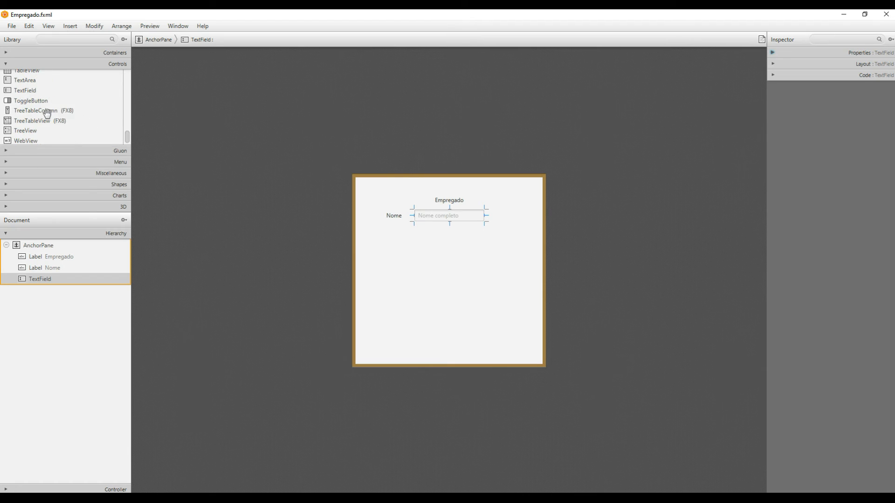
scroll(47, 113, "up", 2)
scroll(47, 114, "up", 5)
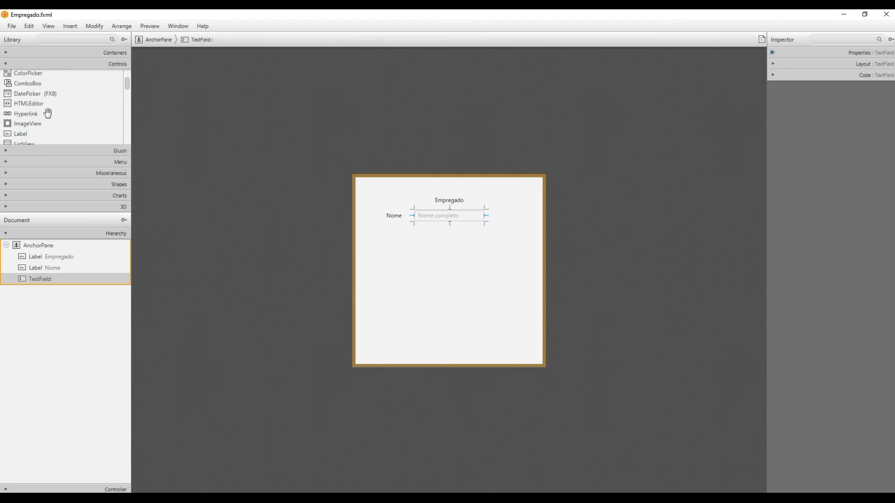
left_click(20, 136)
left_click_drag(20, 136, 393, 243)
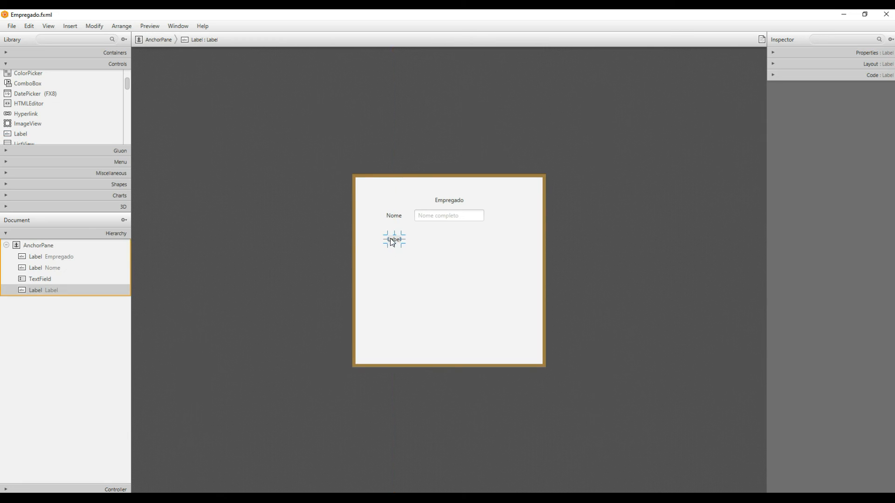
- Change the third label's text to Salário por hora and centre it beneath the Nome label
double_click(392, 242)
type("Sala")
key("BackSpace")
type("ário hora")
key("Return")
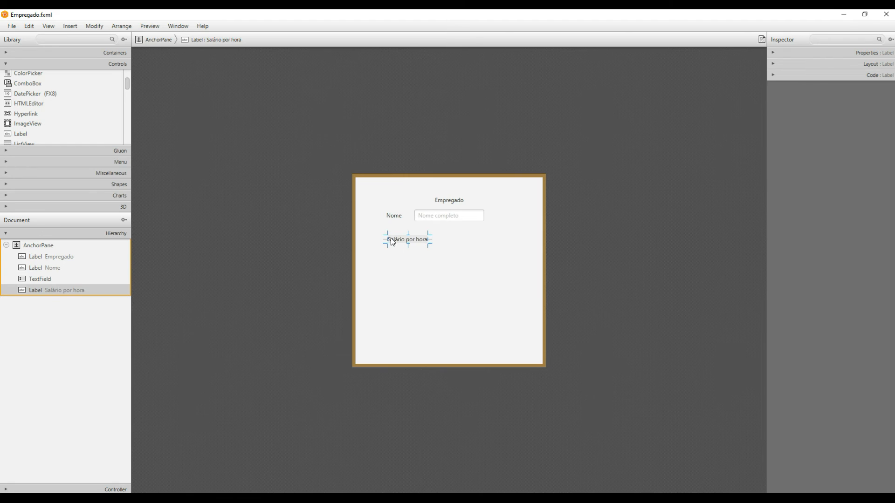
left_click_drag(410, 244, 396, 244)
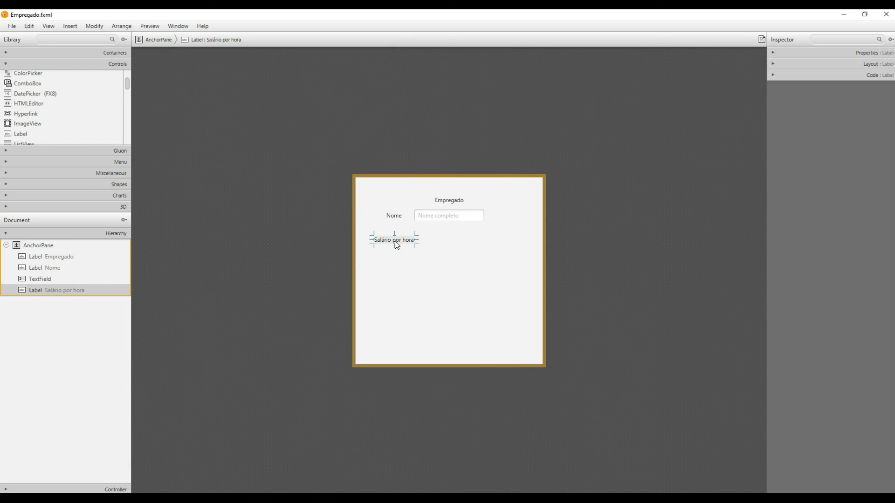
- Duplicate the Nome completo text field directly below the original and align the Salário por hora label to its left
left_click(797, 63)
left_click(790, 52)
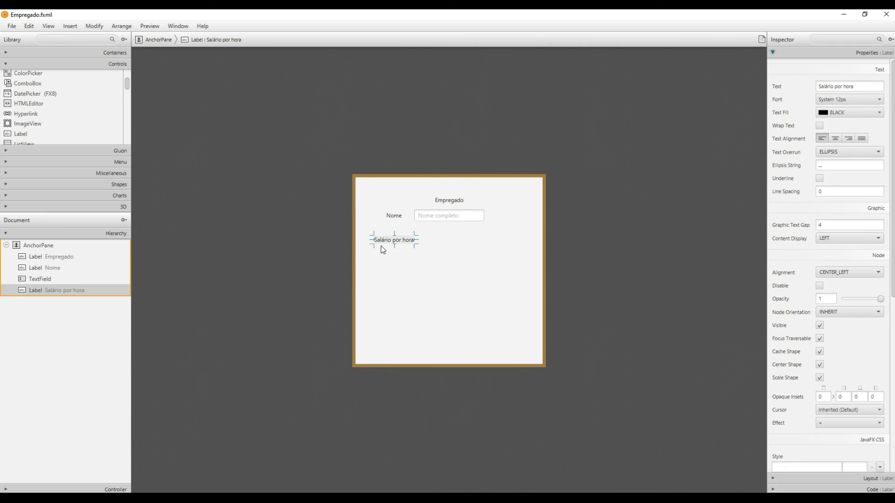
left_click(438, 220)
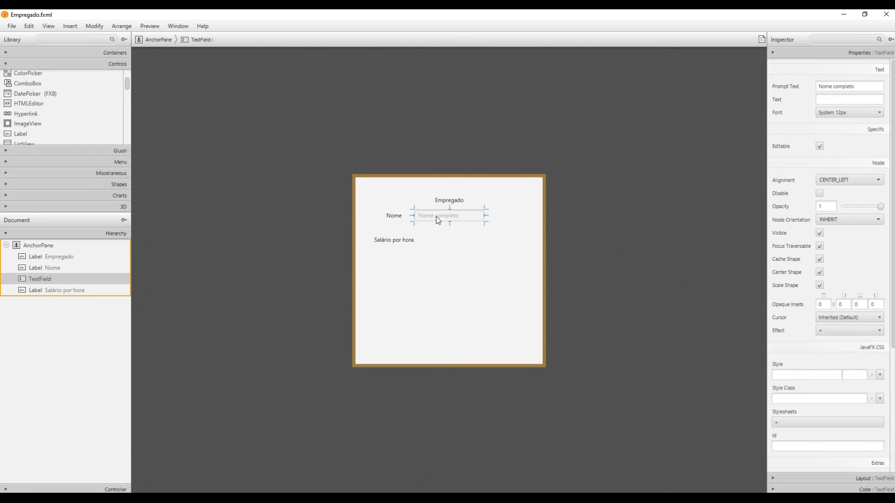
right_click(438, 220)
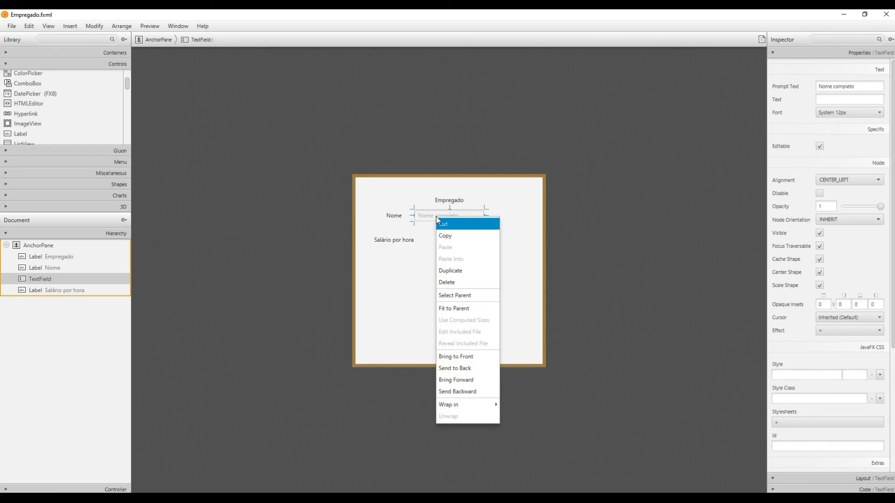
left_click(448, 269)
left_click_drag(442, 223, 435, 239)
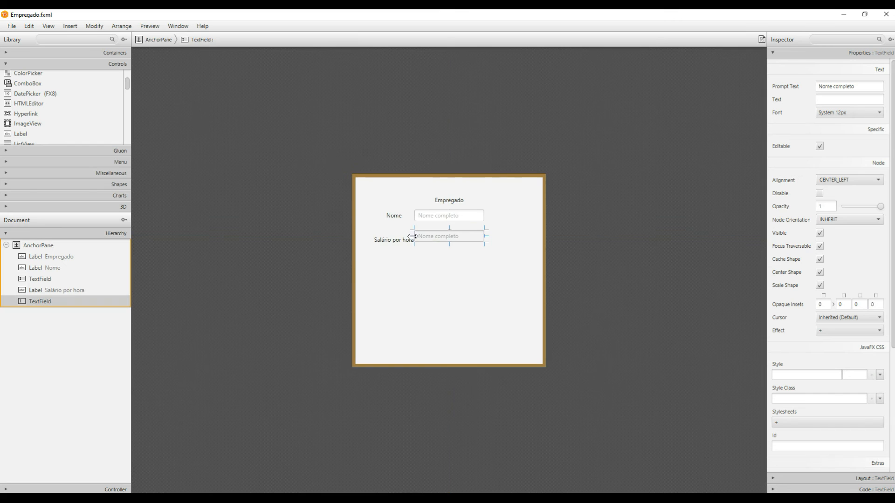
left_click(393, 237)
left_click_drag(392, 238, 389, 235)
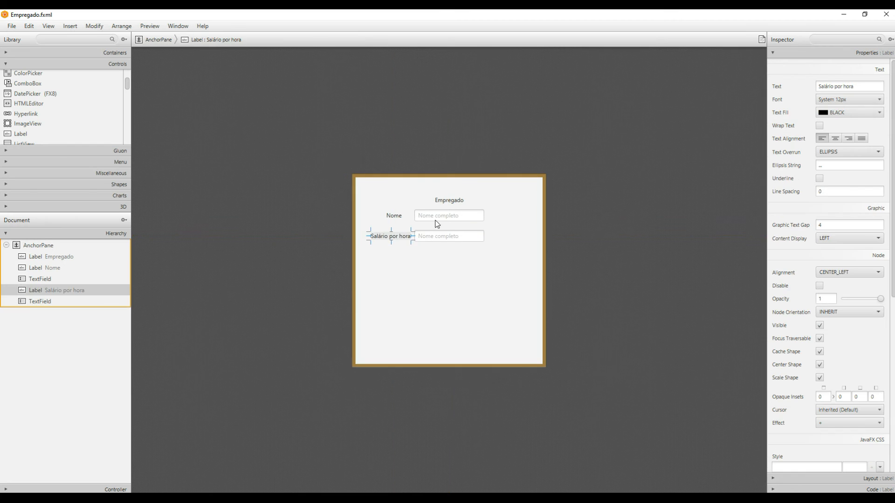
- Clear the prompt text of the Salário por hora text field and shorten it to about half its width
left_click(440, 234)
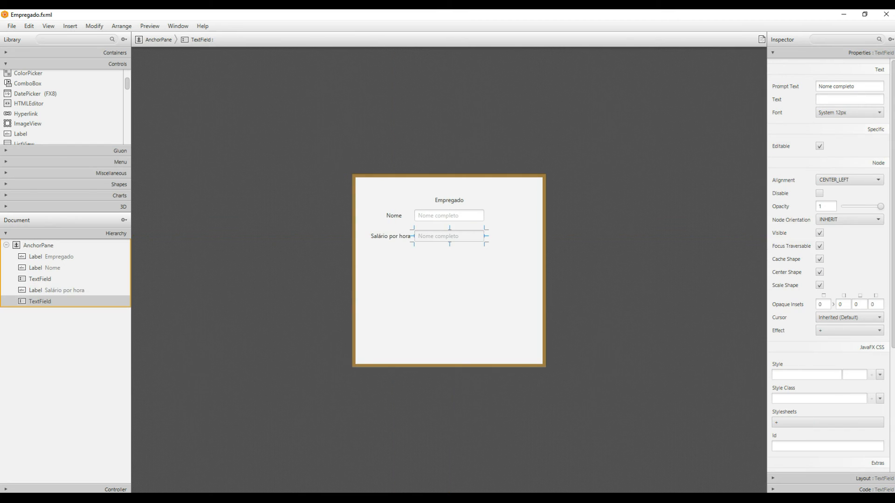
left_click_drag(826, 87, 794, 91)
key("ctrl+a")
key("BackSpace")
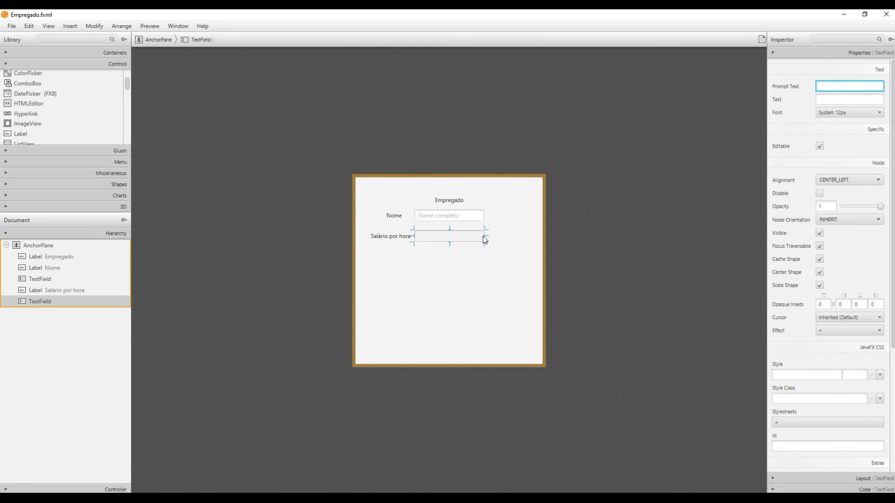
left_click_drag(485, 234, 450, 236)
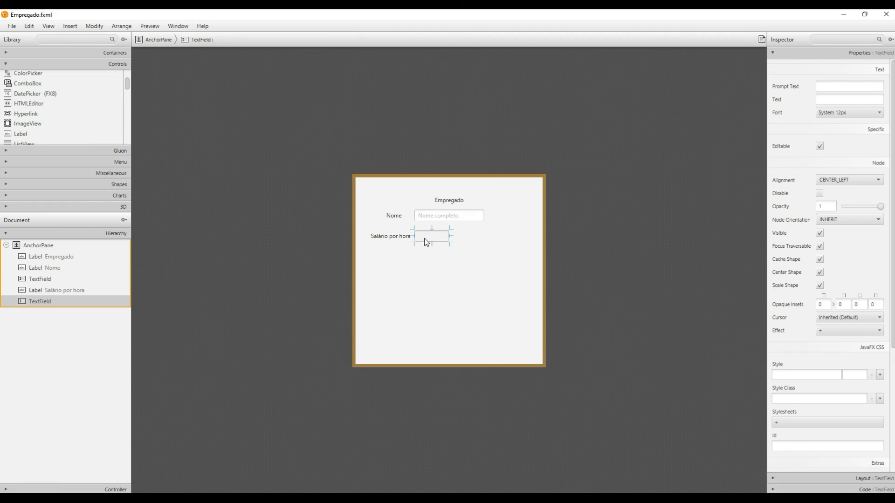
- Duplicate the Salário por hora label beneath itself and change the copy's text to Horas Trabalhadas
left_click(399, 238)
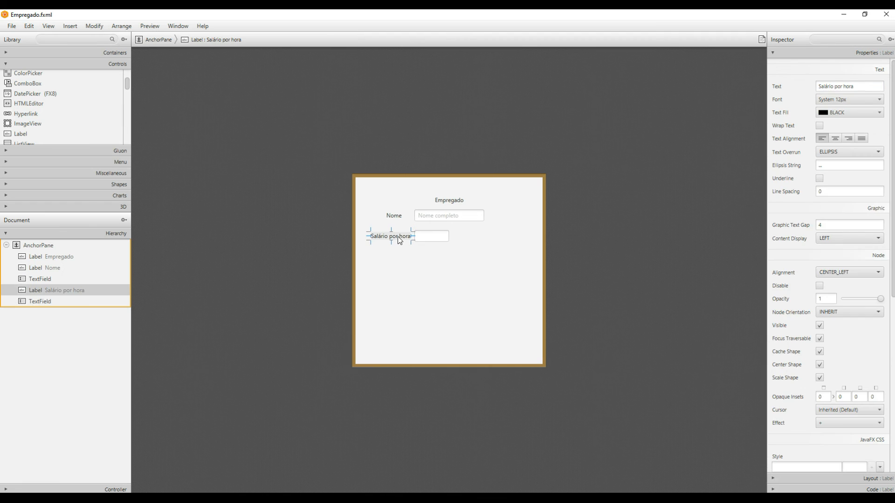
right_click(398, 238)
left_click(407, 292)
left_click_drag(396, 242, 386, 258)
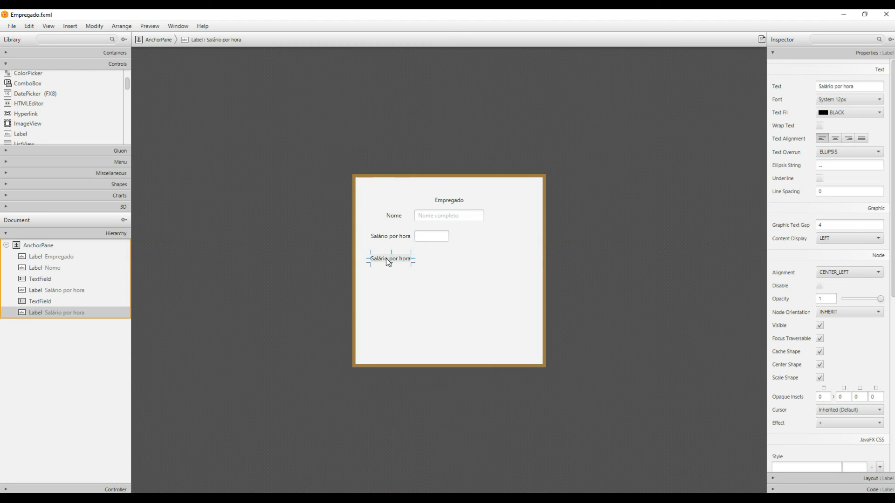
double_click(388, 259)
type("Horas Trabalhadas")
key("Return")
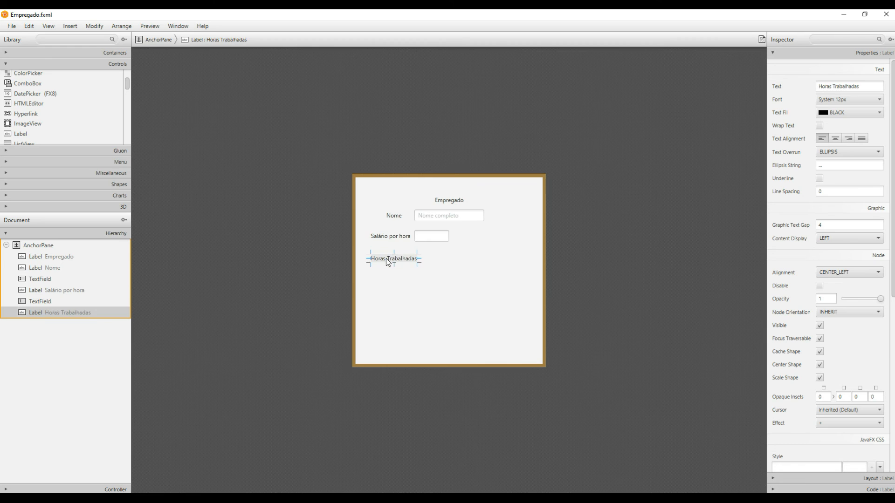
- Duplicate the short text field beside the Horas Trabalhadas label and align the Salário por hora field directly above it
right_click(433, 243)
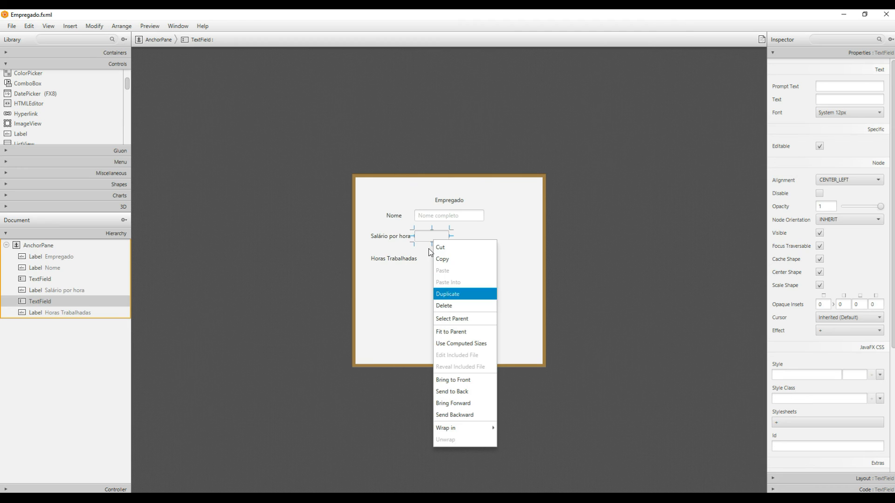
left_click(447, 294)
mouse_move(429, 246)
left_mouse_down()
mouse_move(424, 265)
mouse_move(431, 263)
mouse_move(430, 239)
mouse_move(445, 247)
mouse_move(431, 242)
left_mouse_up()
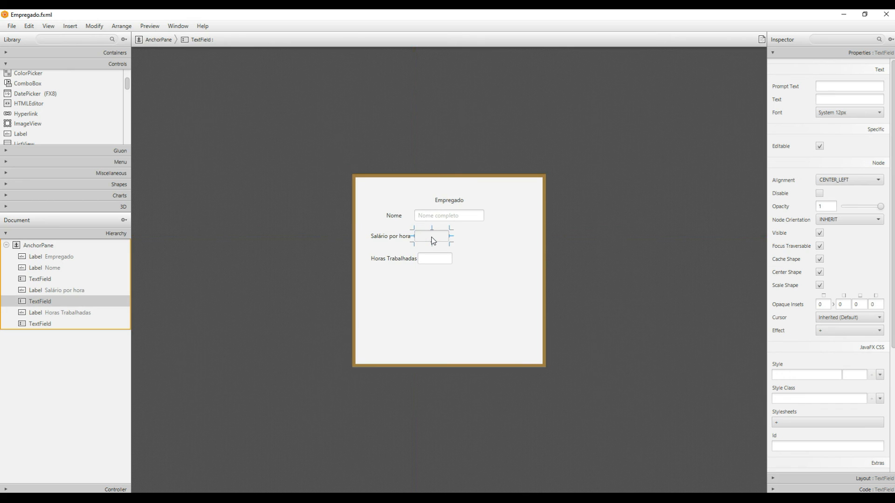
left_click(435, 251)
left_click(432, 238)
left_click_drag(433, 242, 438, 242)
left_click(432, 263)
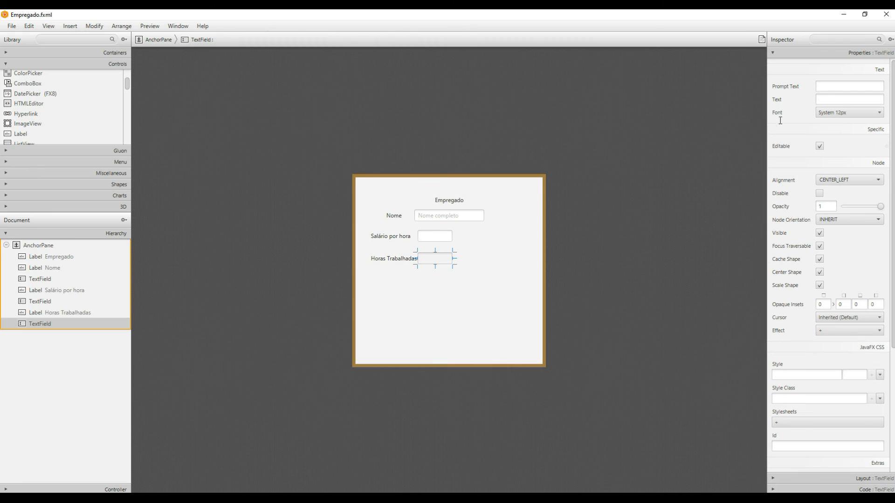
- Add a Button below the Horas Trabalhadas row and place a duplicate of it to the right on the same line
left_click(417, 308)
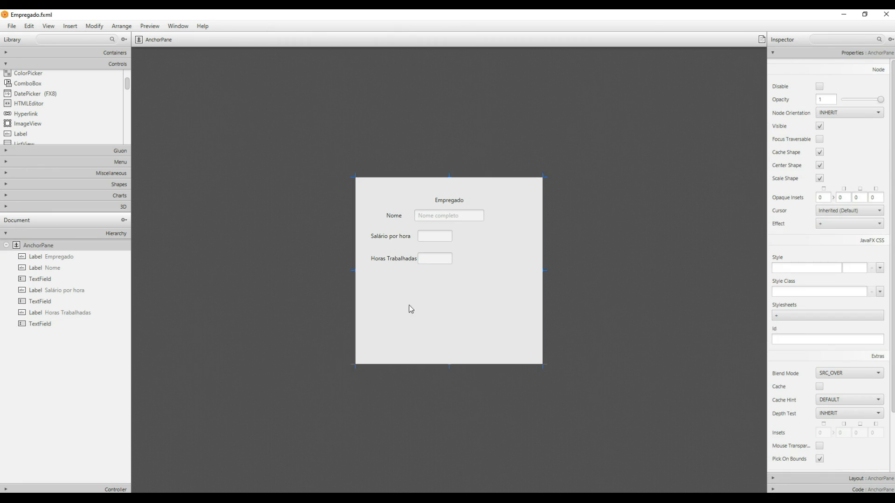
scroll(44, 108, "down", 3)
scroll(44, 109, "up", 5)
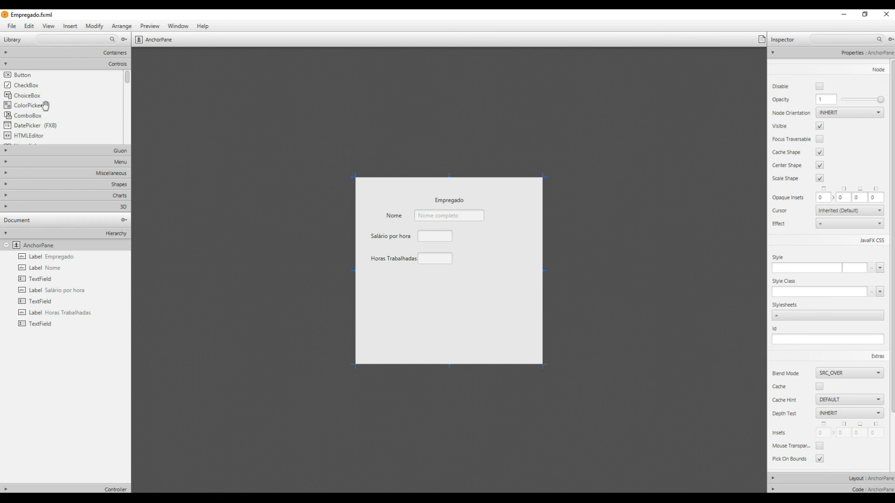
left_click(23, 76)
left_click_drag(23, 77, 411, 295)
right_click(411, 293)
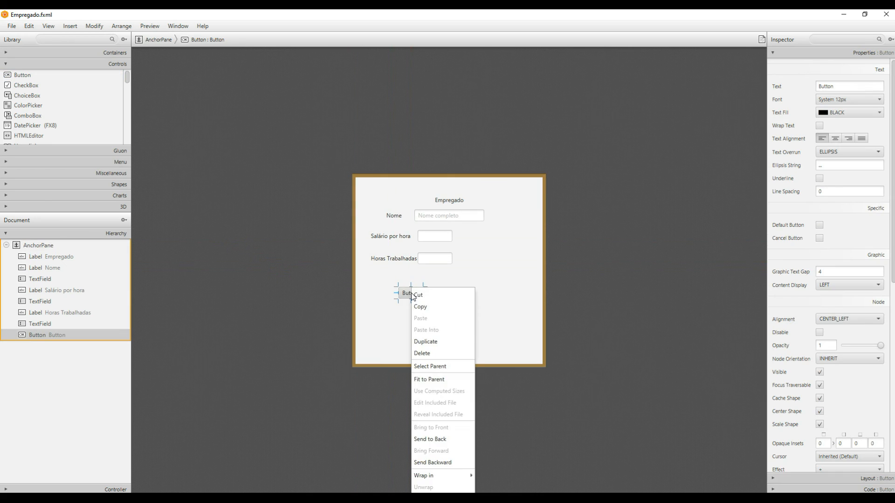
left_click(428, 333)
left_click_drag(415, 298, 472, 293)
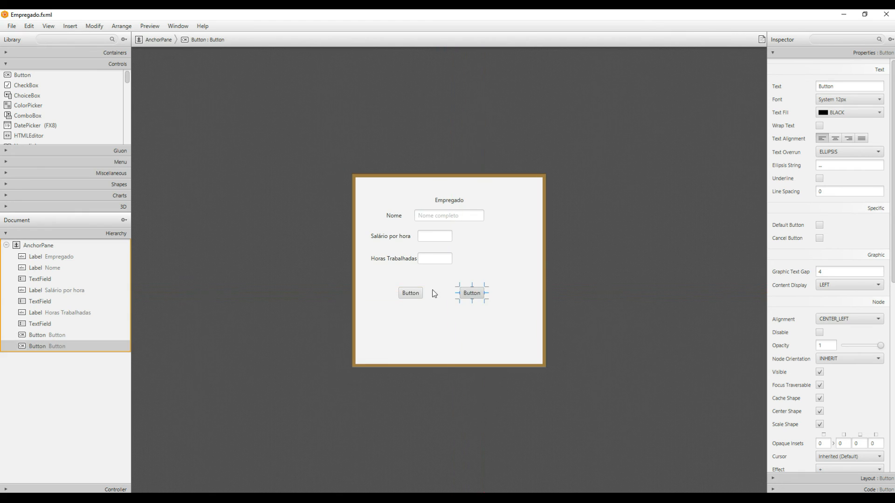
- Set the left button's text to Calcular
left_click(414, 297)
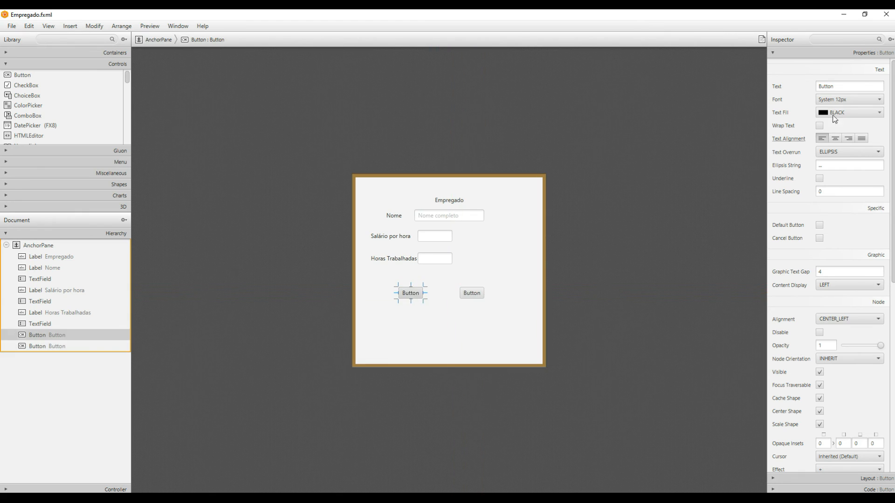
double_click(846, 87)
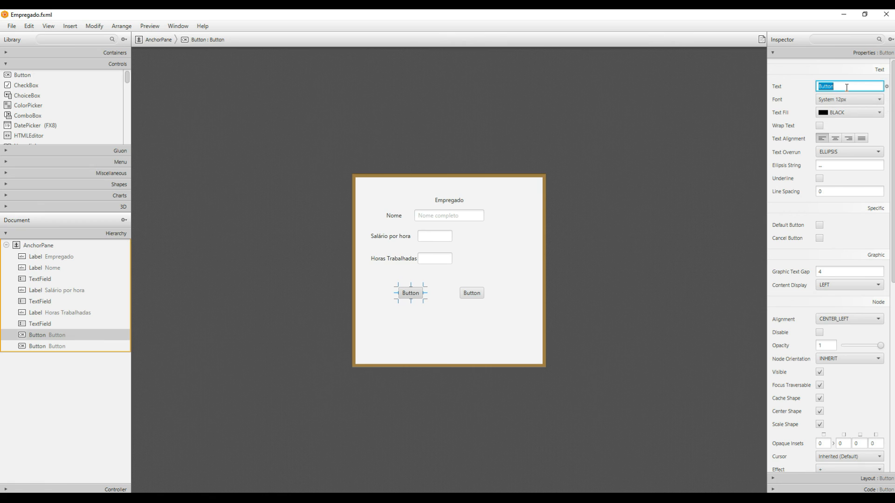
type("Calcular")
key("Return")
- Set the right button's text to Limpar
left_click(470, 295)
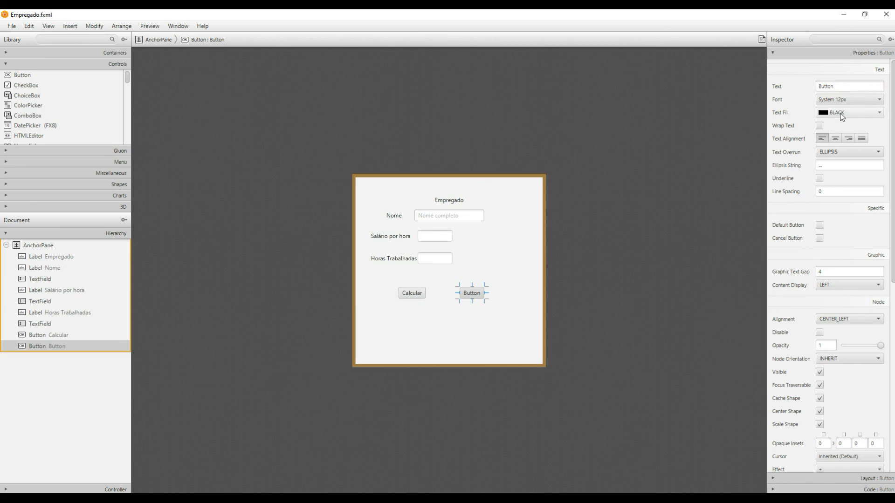
left_click(837, 87)
type("Limpar7")
key("Return")
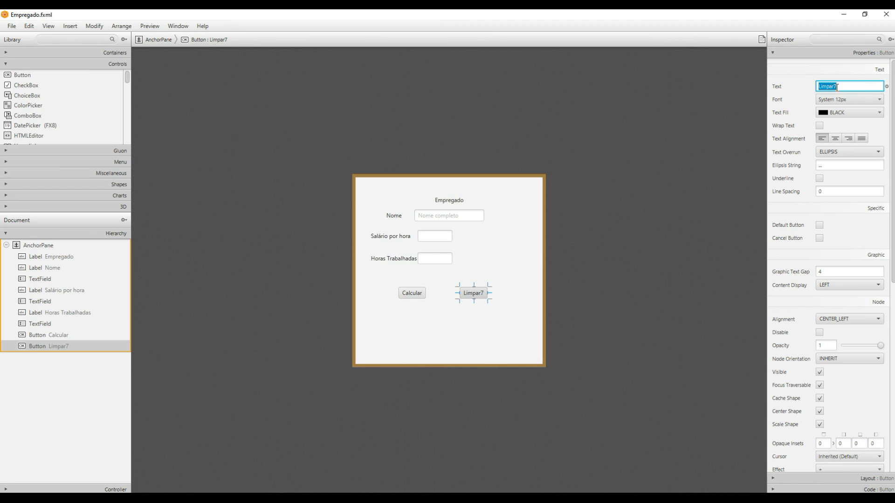
type("Limpar")
key("Return")
- Place a copy of the Horas Trabalhadas label below the Calcular button and change its text to Resultado
left_click(385, 261)
right_click(384, 261)
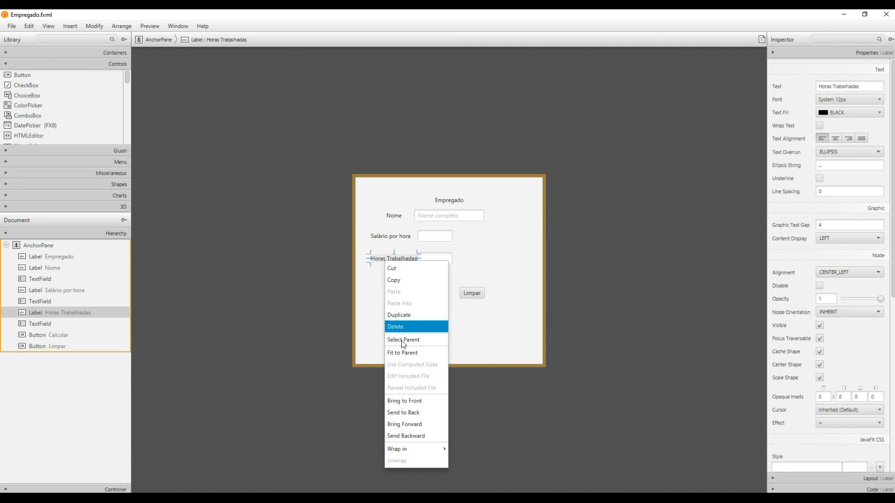
left_click(391, 283)
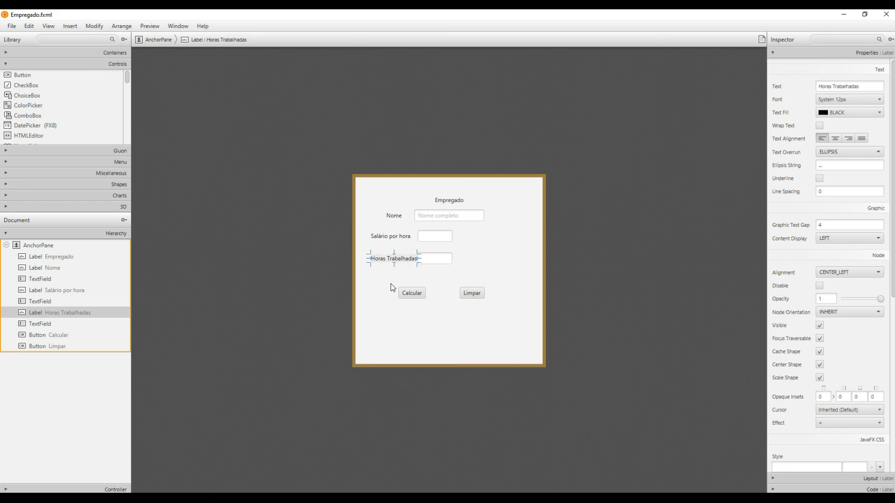
key("ctrl+v")
left_click_drag(389, 265, 388, 318)
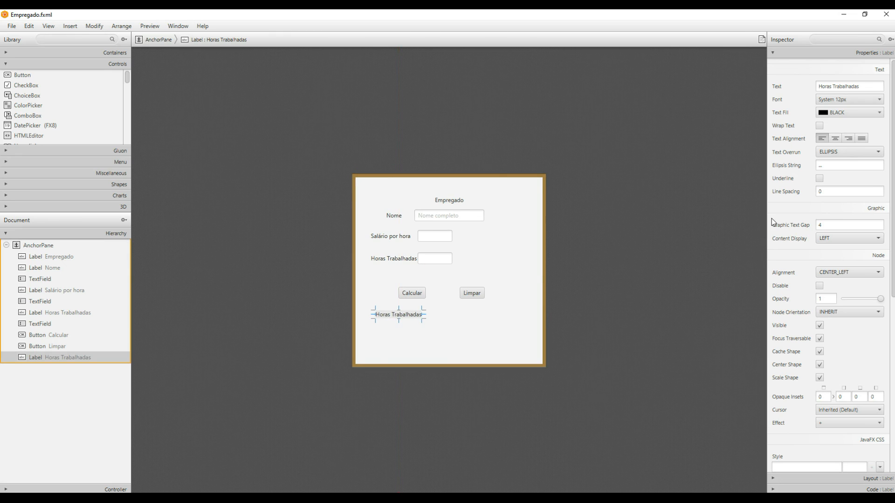
double_click(392, 315)
type("Resultado")
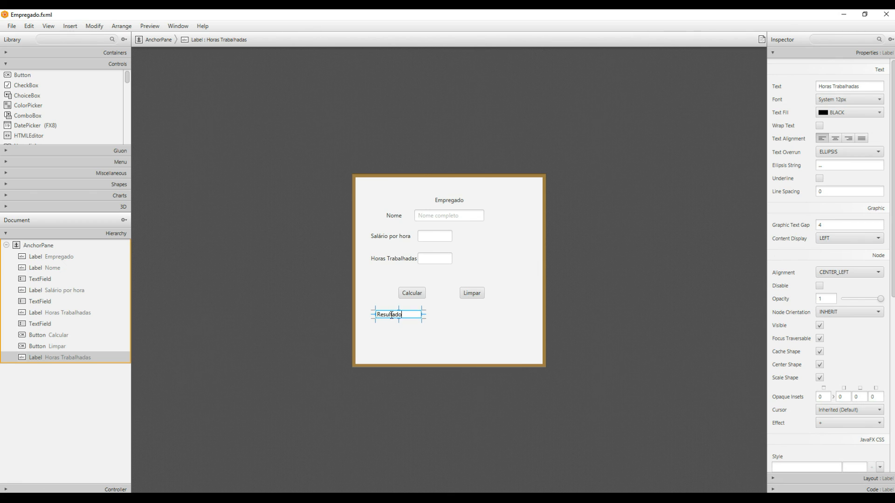
key("Return")
- Duplicate the Resultado label to its right, clear the copy's text and collapse its properties
right_click(392, 316)
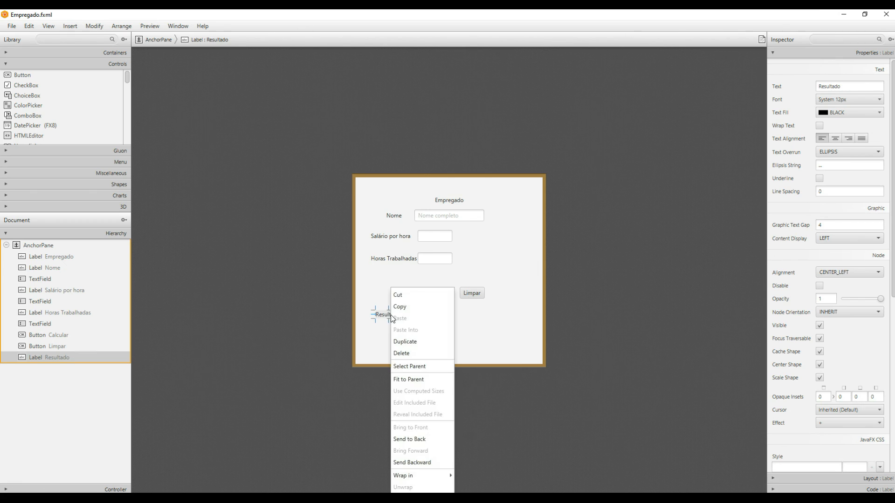
left_click(413, 342)
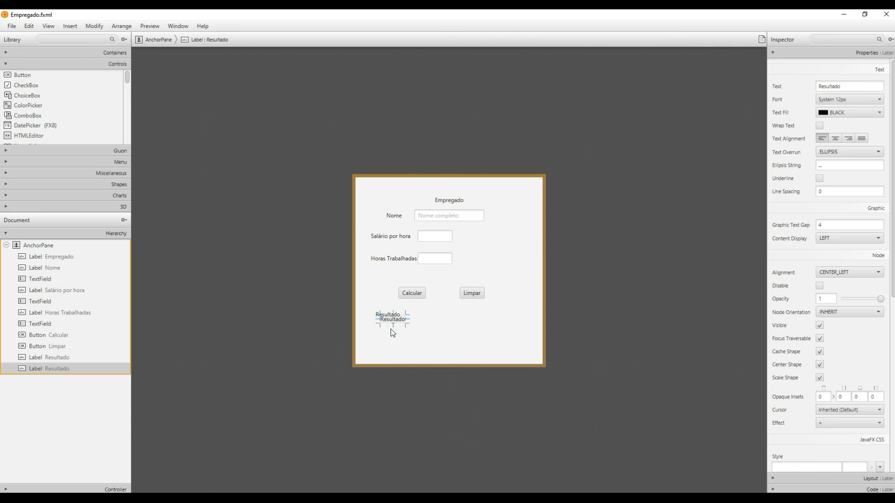
left_click_drag(390, 324, 418, 315)
double_click(853, 84)
key("BackSpace")
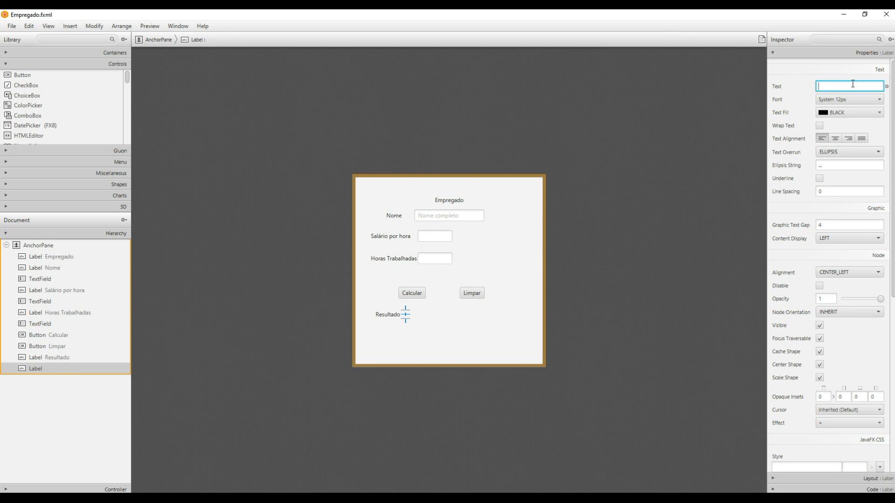
left_click(774, 54)
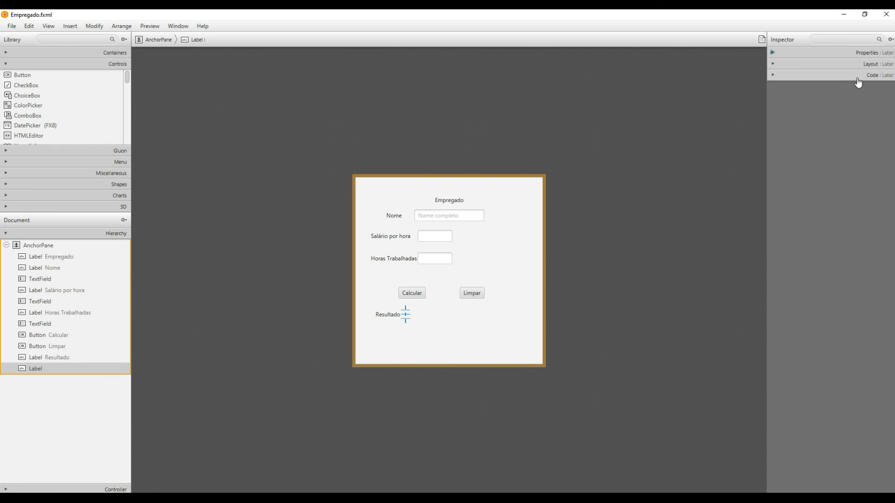
- Deselect the empty label and save the Empregado.fxml document
left_click(483, 311)
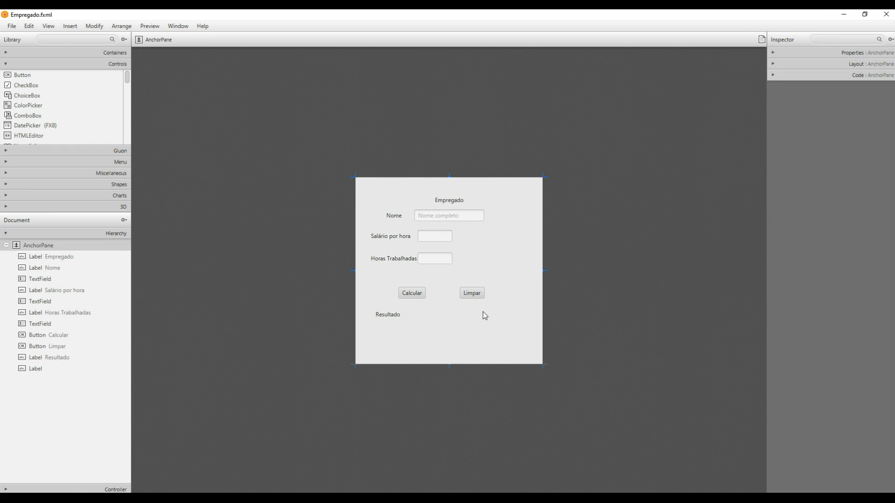
left_click(11, 26)
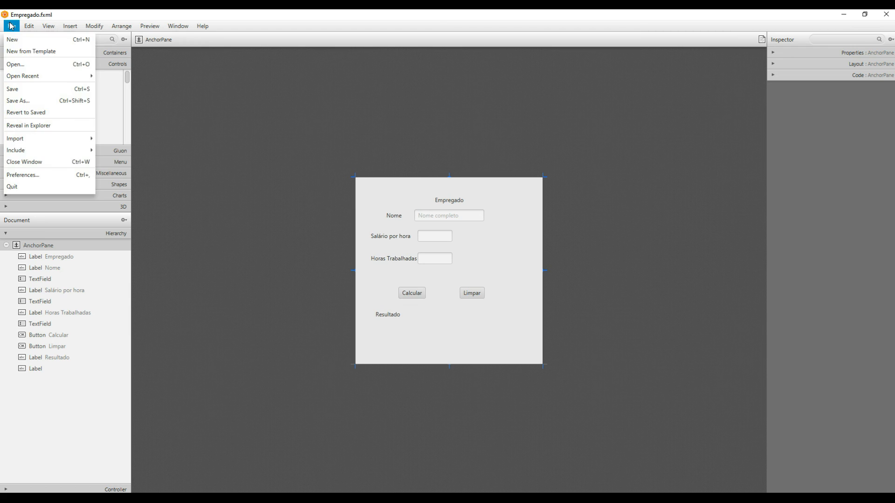
left_click(14, 90)
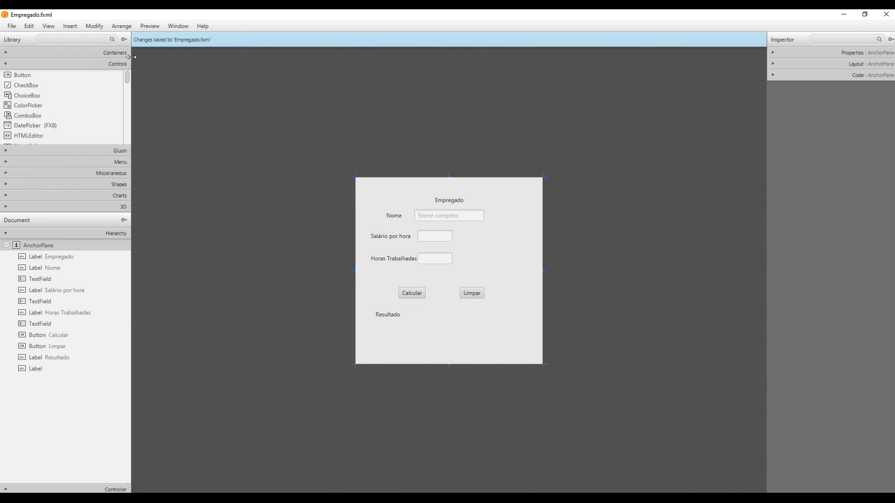
- Preview the form in a window and fill in a sample name, 10 for Salário por hora and 20 for Horas Trabalhadas
left_click(161, 27)
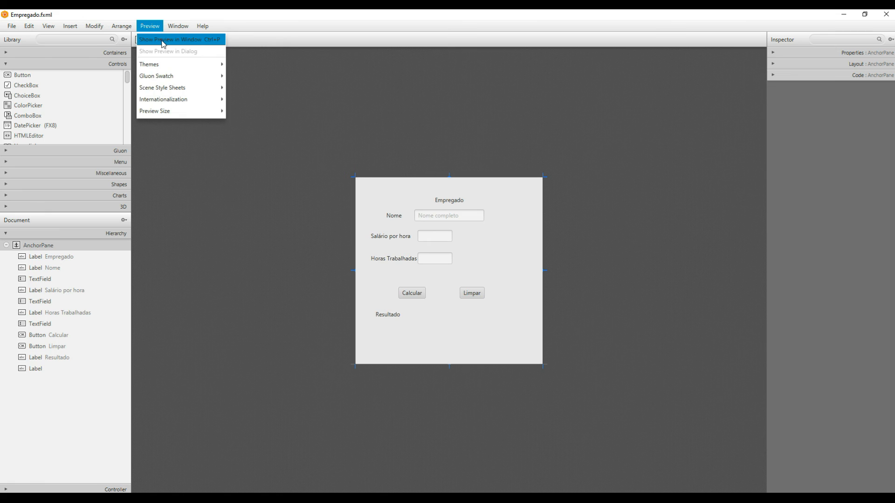
left_click(162, 41)
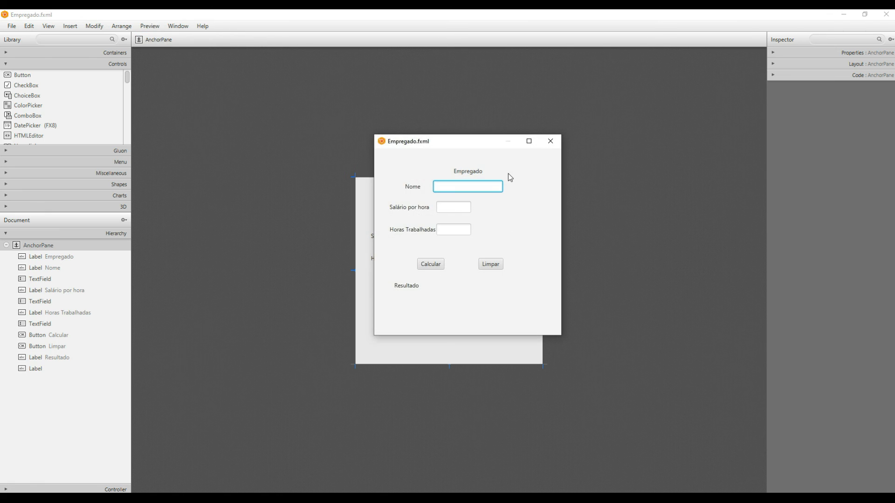
type("aaa")
left_click(450, 207)
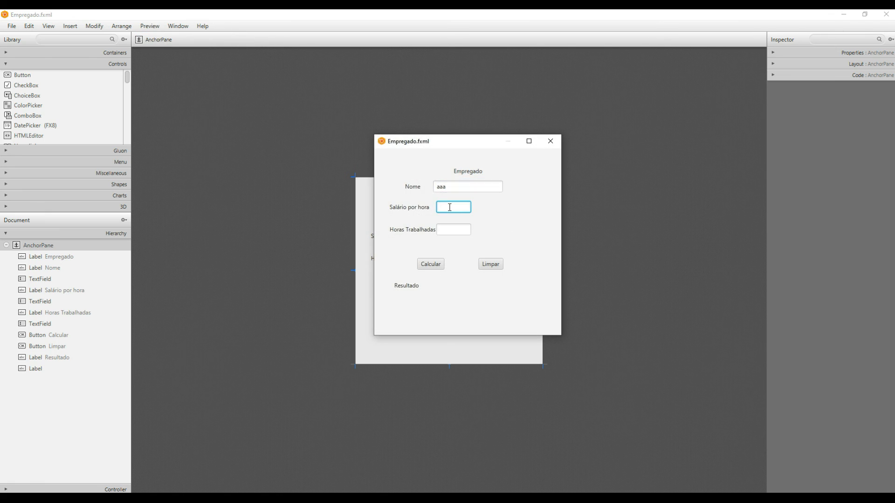
key("shift+Tab")
type("Ana")
key("Tab")
type("10")
key("Tab")
type("20")
- Try the Calcular and Limpar buttons in the form preview and close it
left_click(434, 268)
left_click(490, 265)
left_click(427, 266)
left_click(487, 267)
left_click(550, 141)
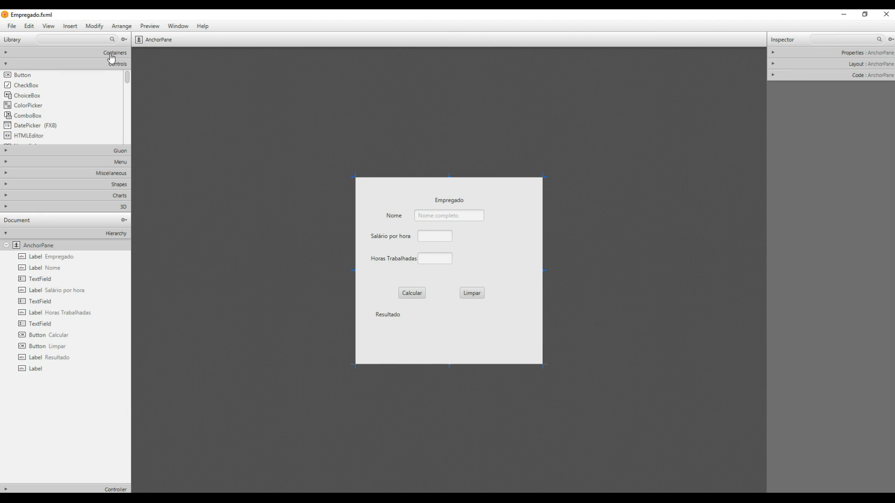
- Quit SceneBuilder and open Empregado.fxml from the ExemploJavaFXEmpregado project in Eclipse
left_click(20, 28)
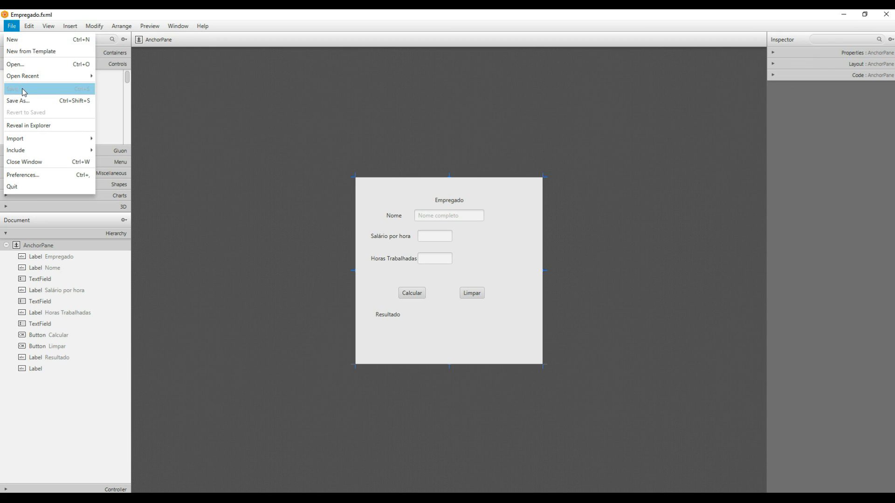
left_click(33, 188)
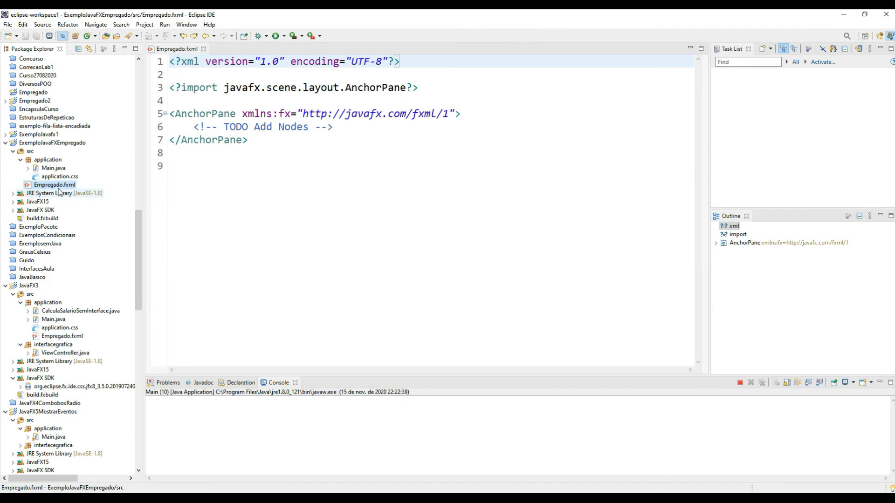
double_click(55, 186)
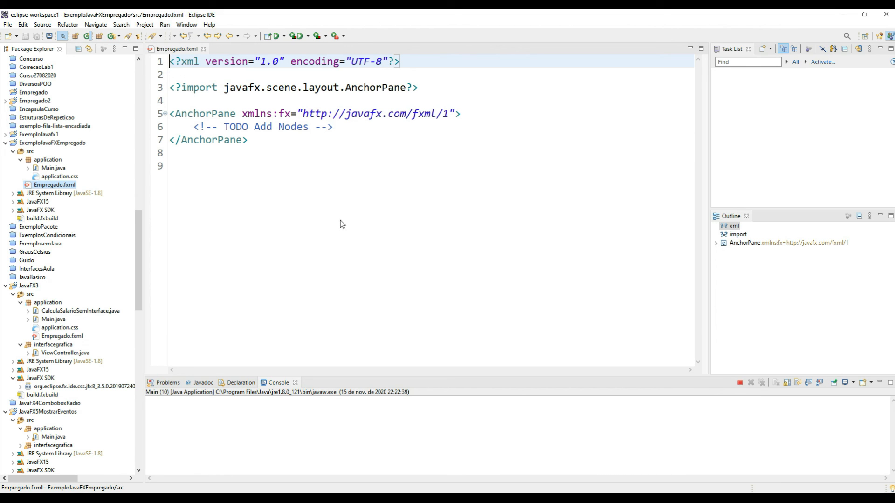